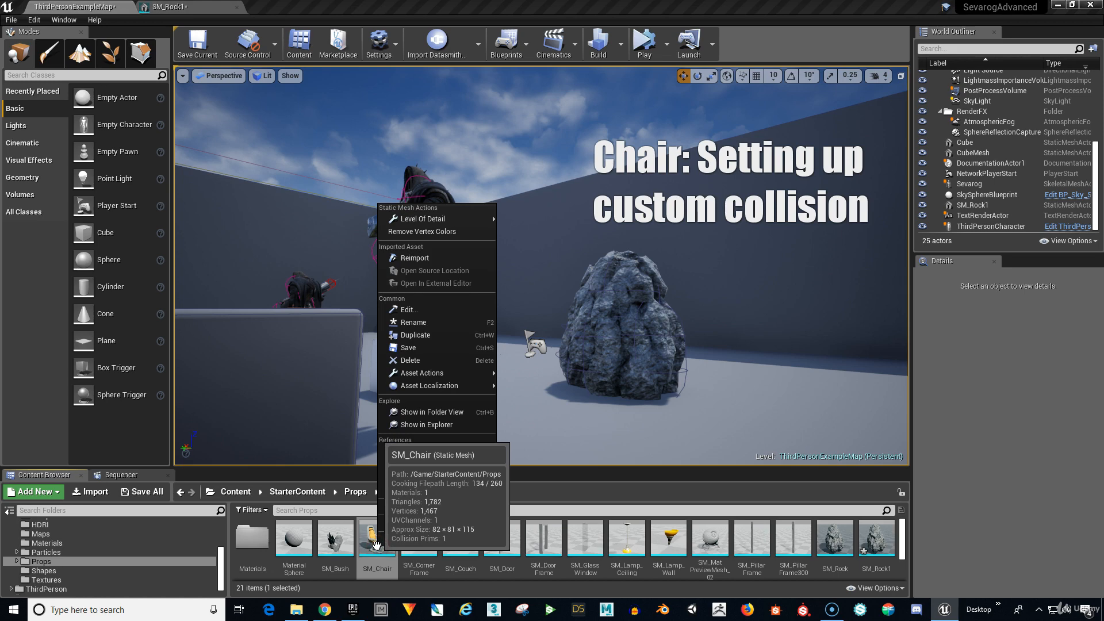
Duplicate the SM_Chair mesh as SM_Chair1 and open the copy in a mesh editor docked to the main window
click(402, 336)
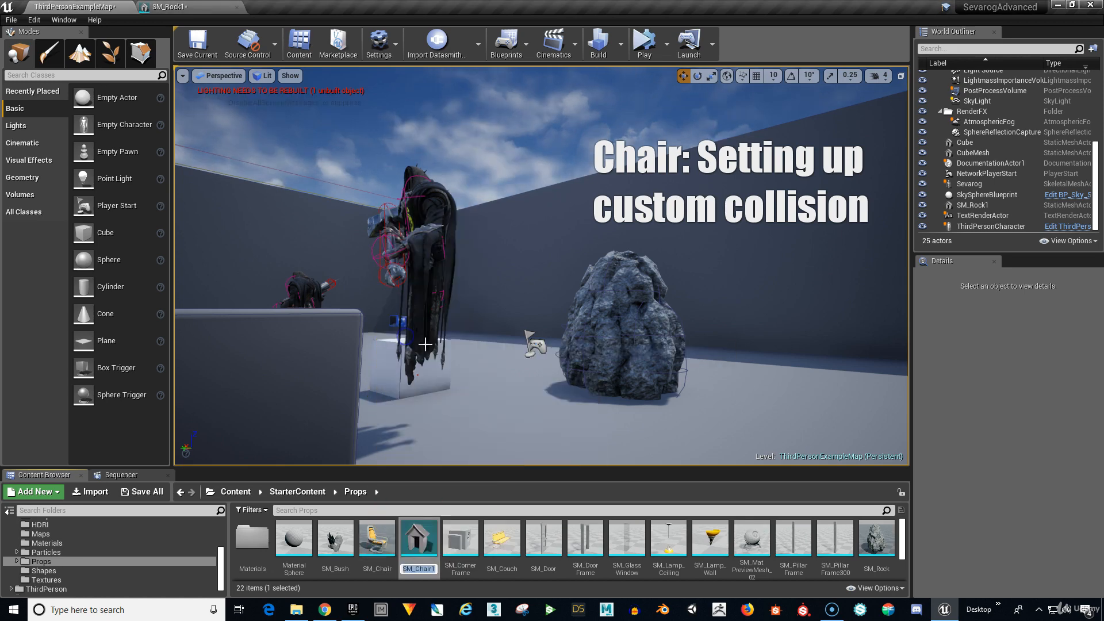
key(Return)
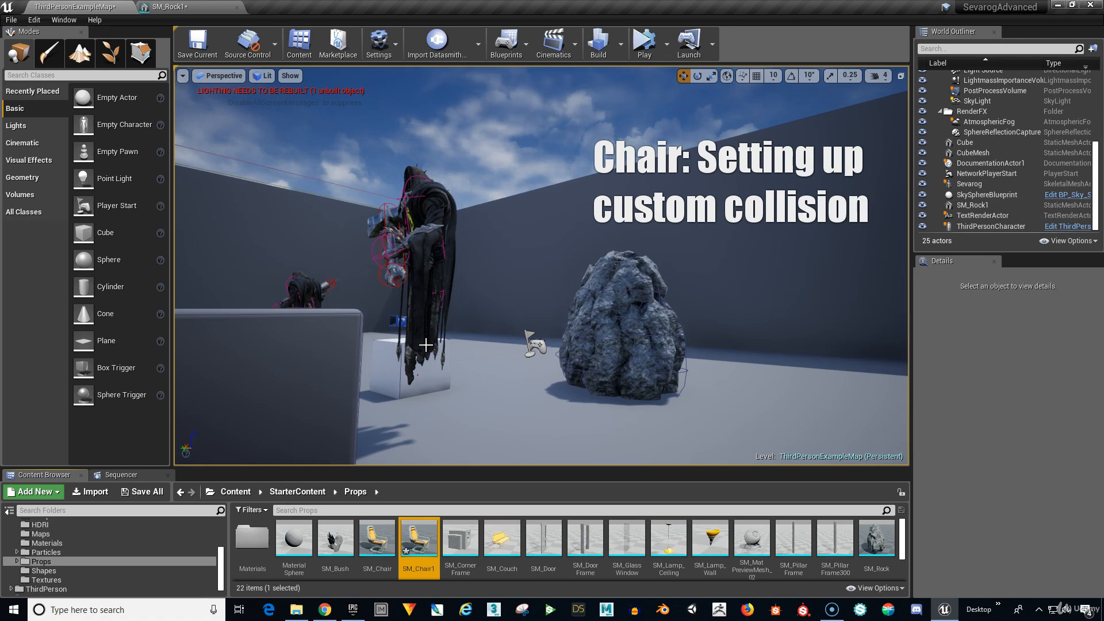
double_click(418, 539)
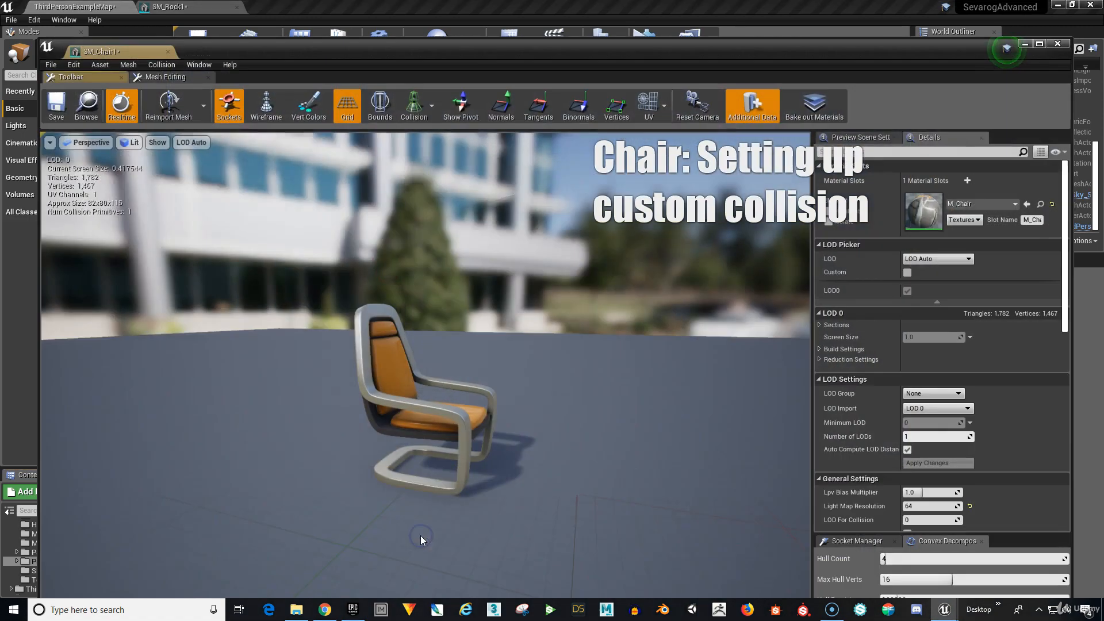
drag(116, 50, 273, 10)
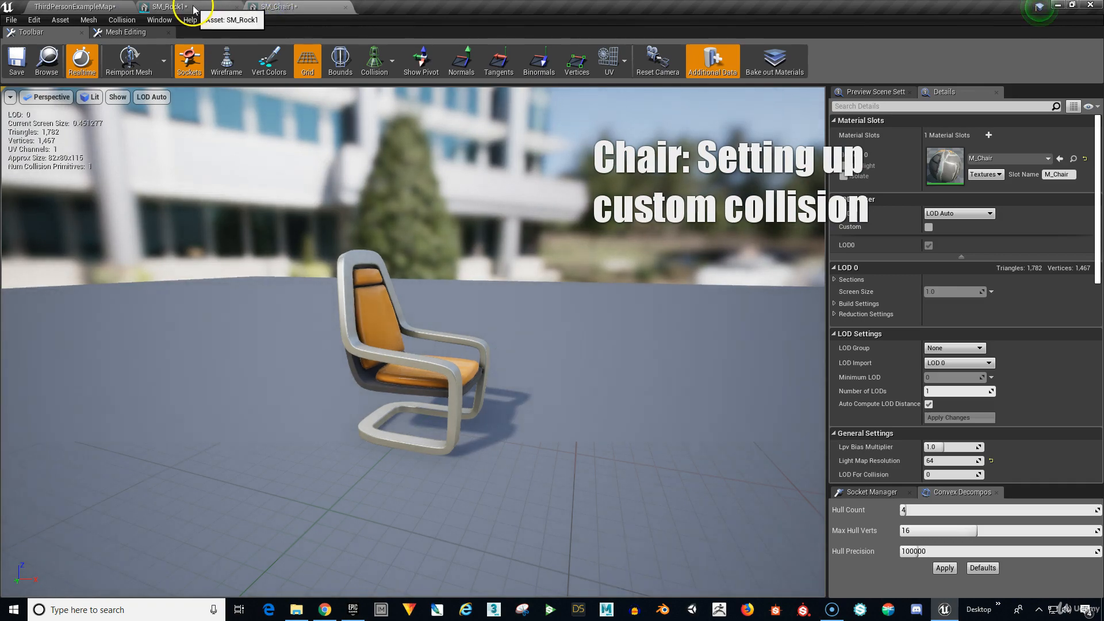
Close the SM_Rock1 mesh editor and bring up the SM_Chair1 editor
click(172, 7)
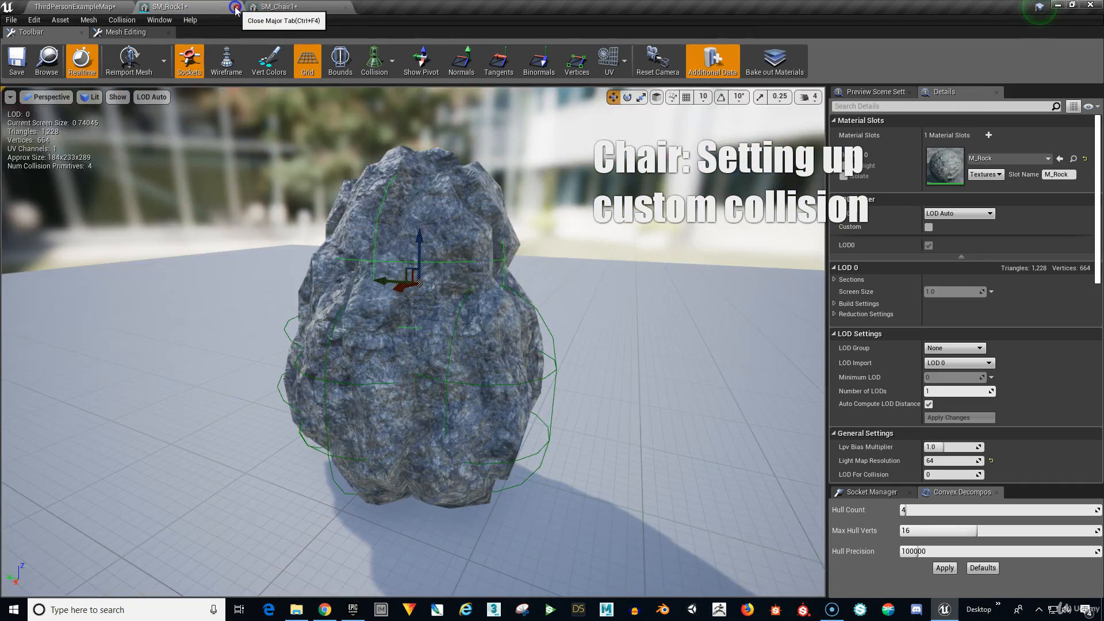
click(236, 8)
click(205, 7)
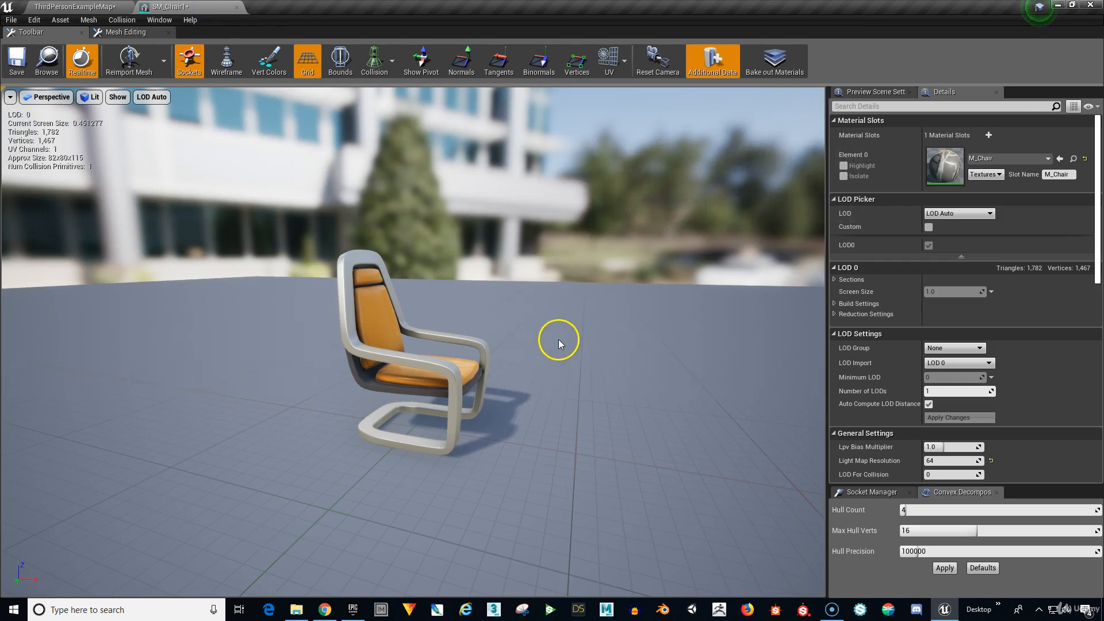
Display the simple collision of the SM_Chair1 mesh
drag(558, 340, 535, 345)
drag(596, 386, 599, 295)
middle_drag(598, 295, 661, 408)
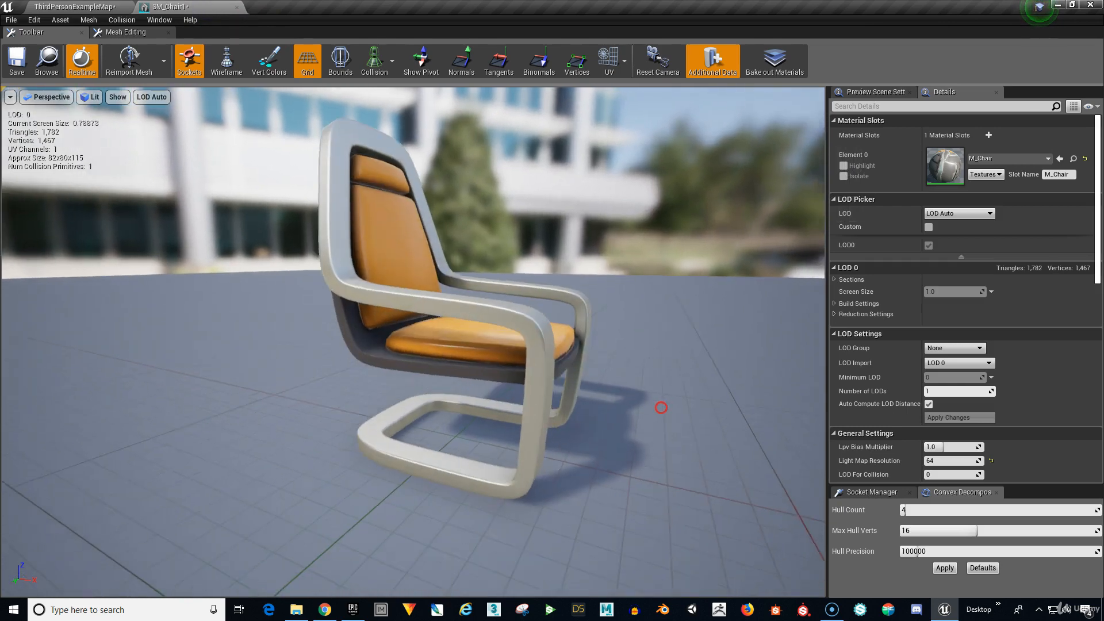
drag(661, 408, 667, 402)
click(392, 62)
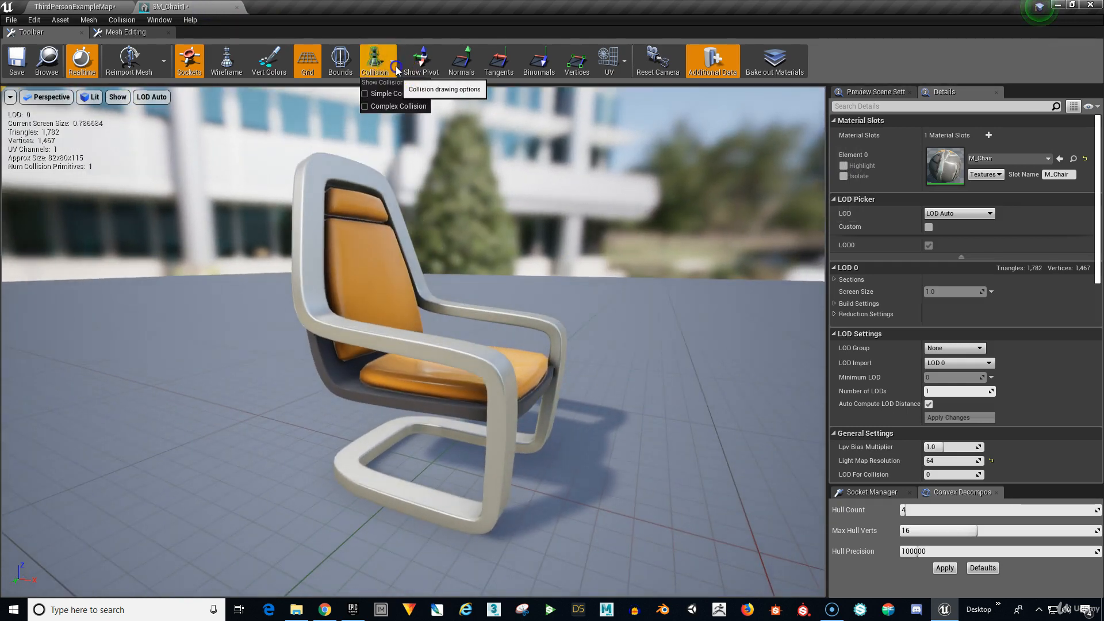
click(388, 91)
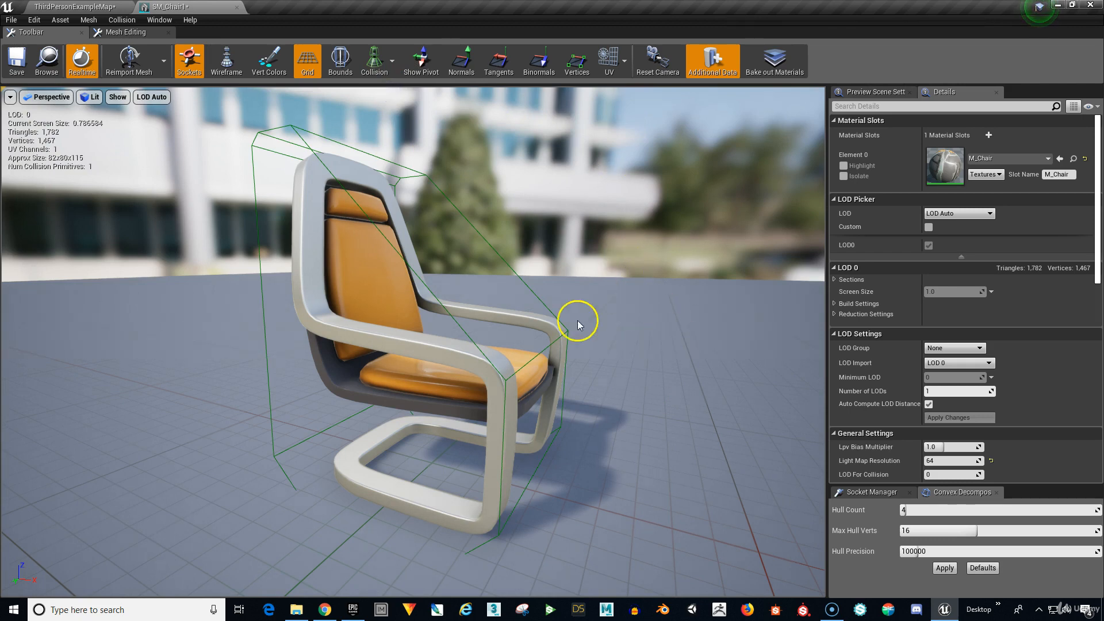
click(394, 62)
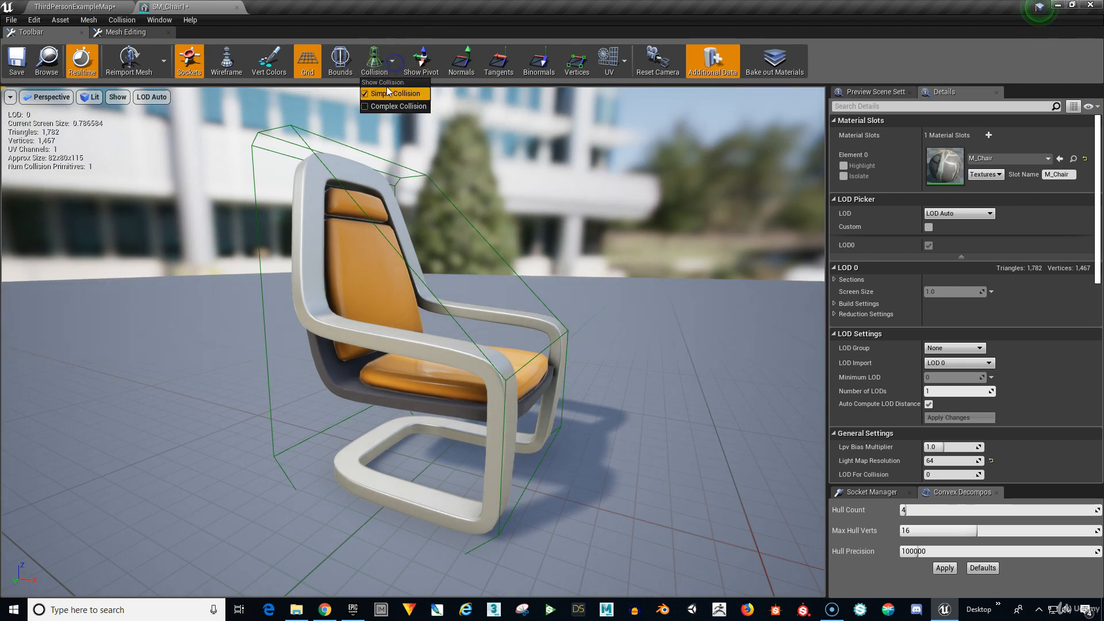
click(617, 282)
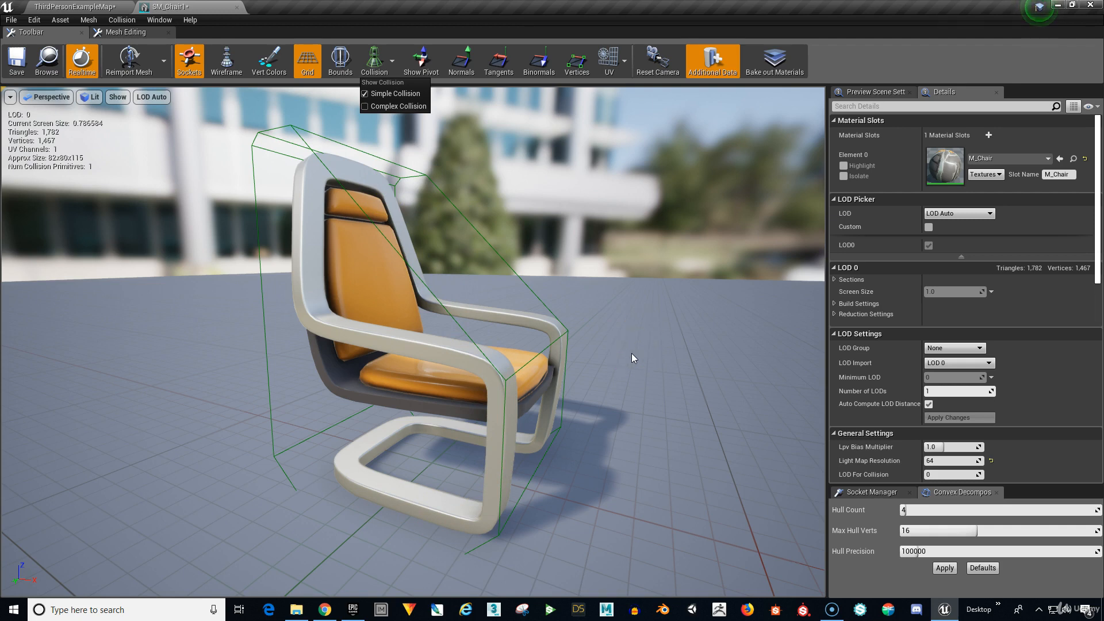
Place SM_Chair1 in the ThirdPersonExampleMap level, on the floor in front of the rock
click(89, 9)
drag(520, 418, 528, 426)
drag(426, 546, 689, 398)
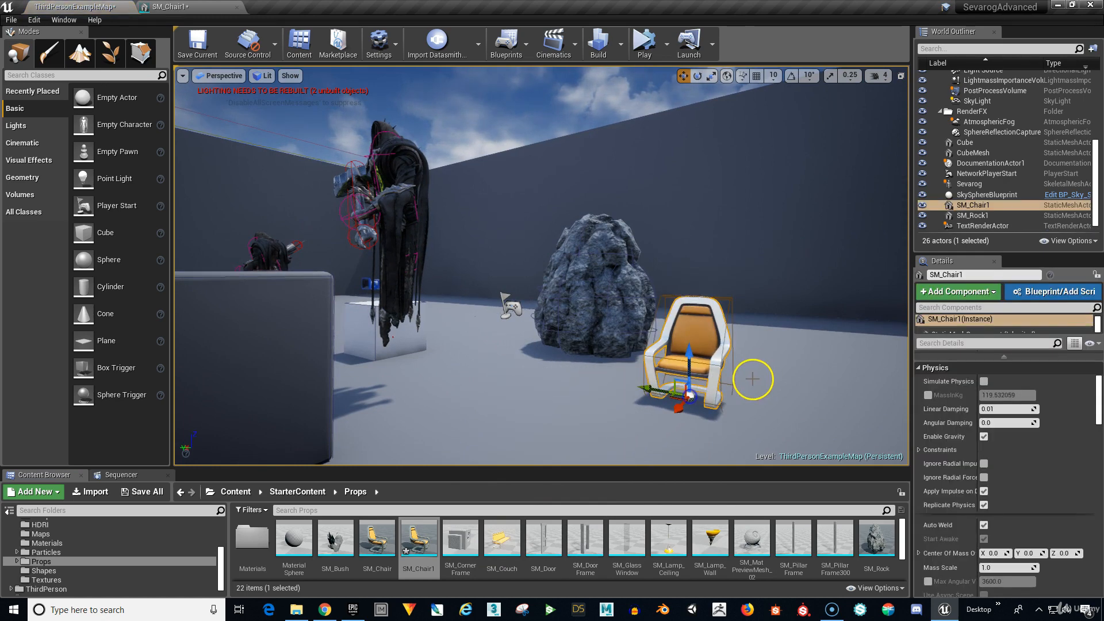
key(f)
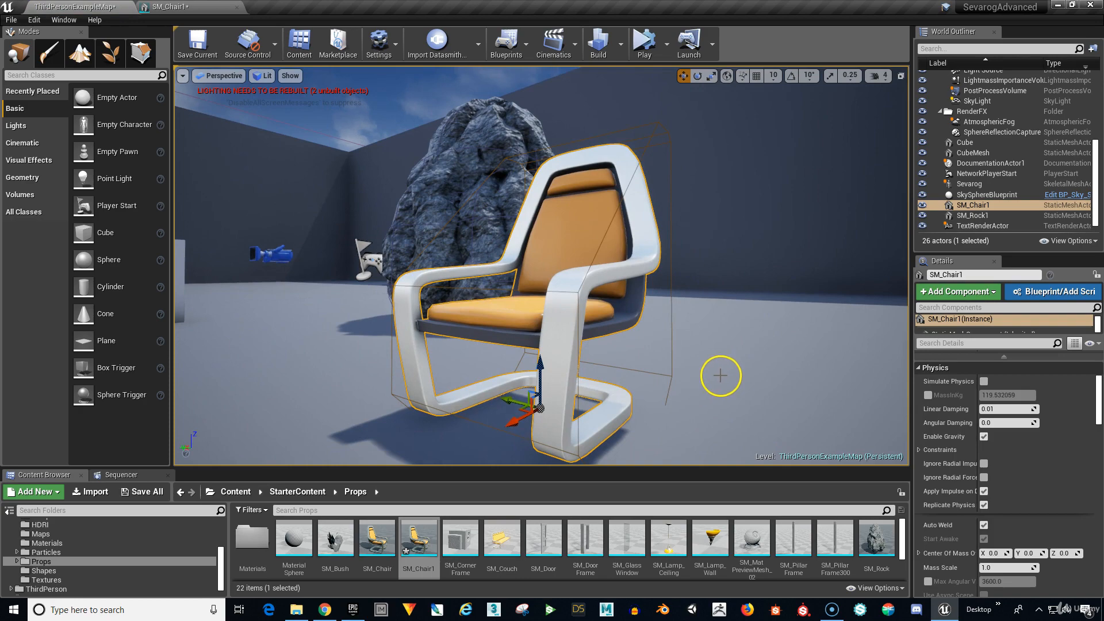
alt+drag(721, 376, 735, 419)
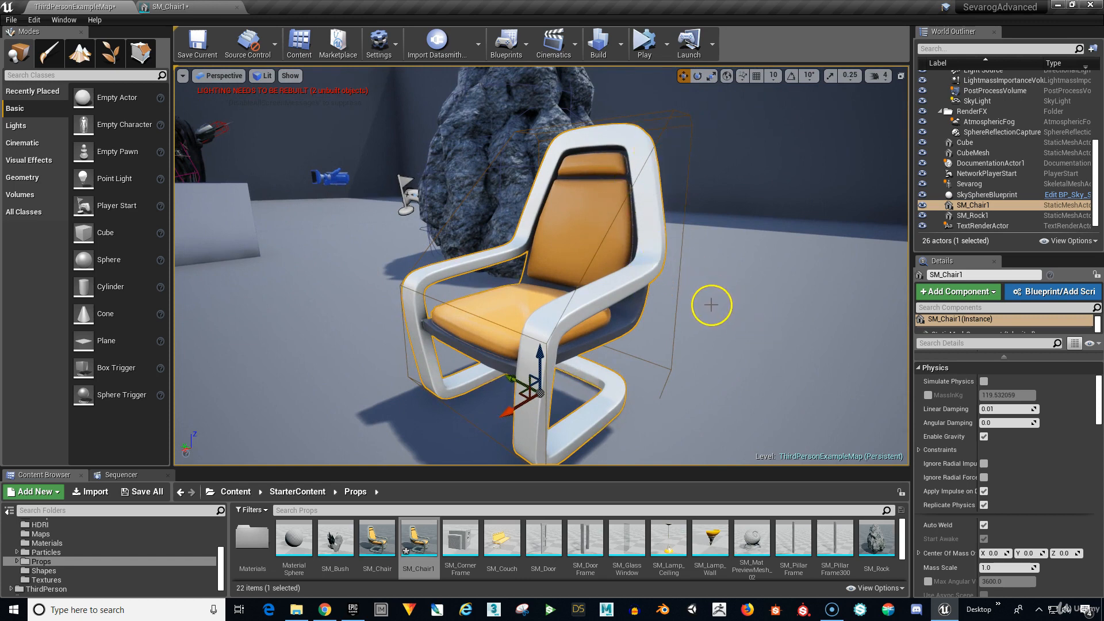
drag(708, 312, 704, 357)
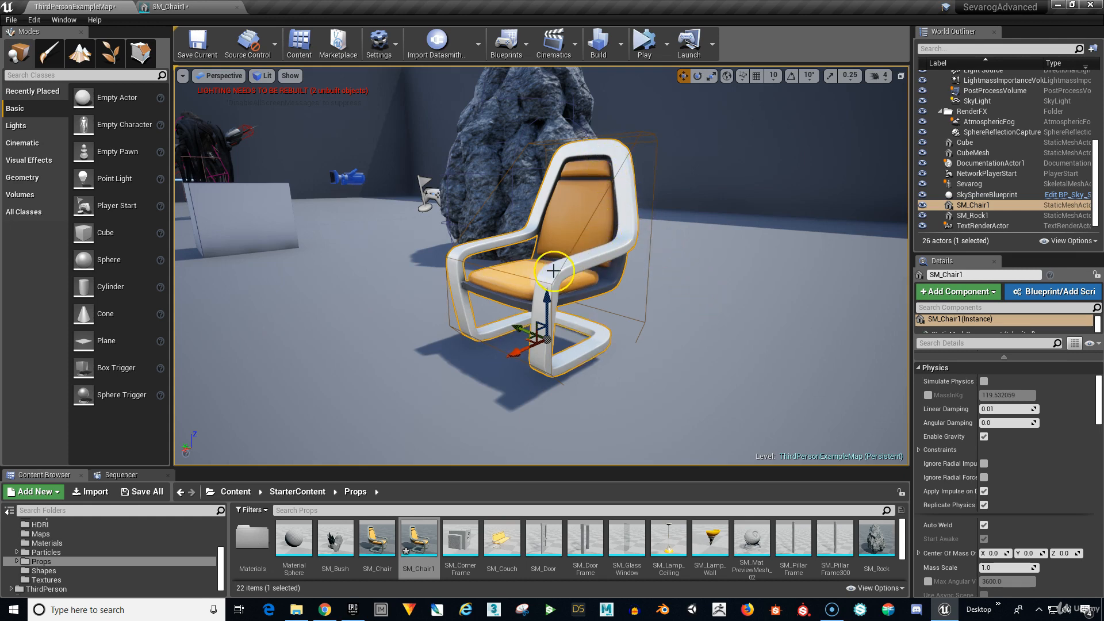
right_drag(721, 271, 690, 254)
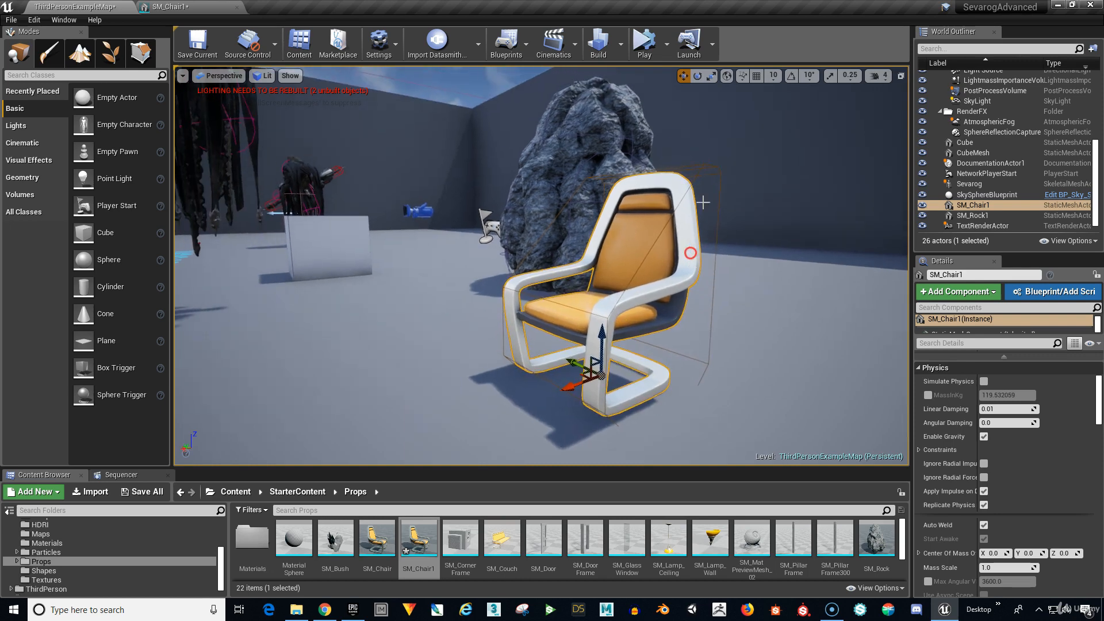
Start simulating the level and select the Sevarog character
click(638, 40)
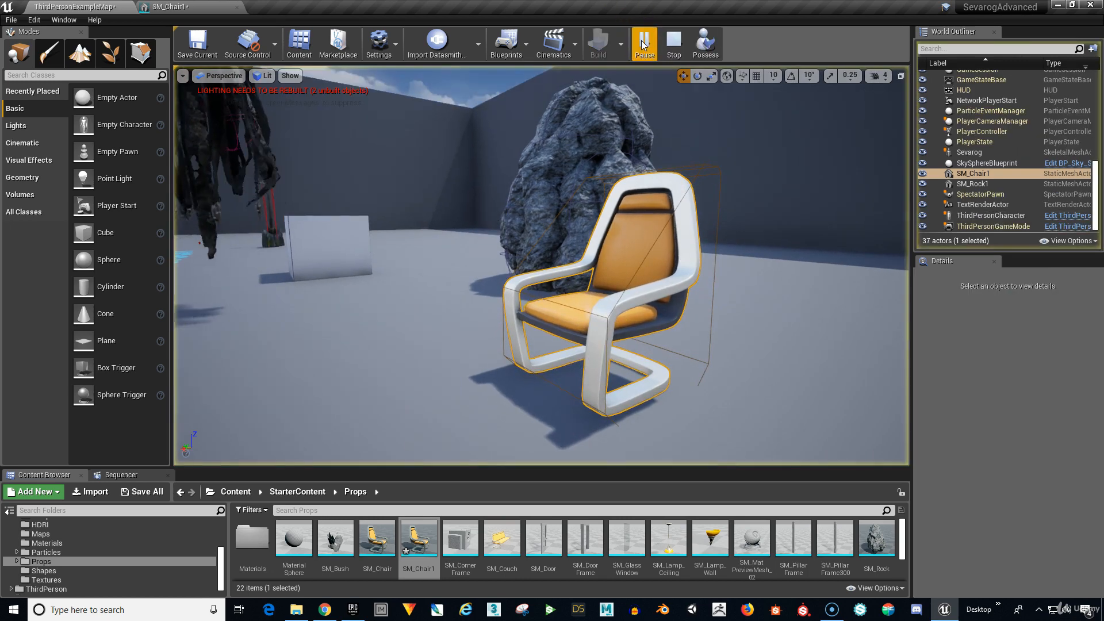
right_drag(442, 180, 447, 120)
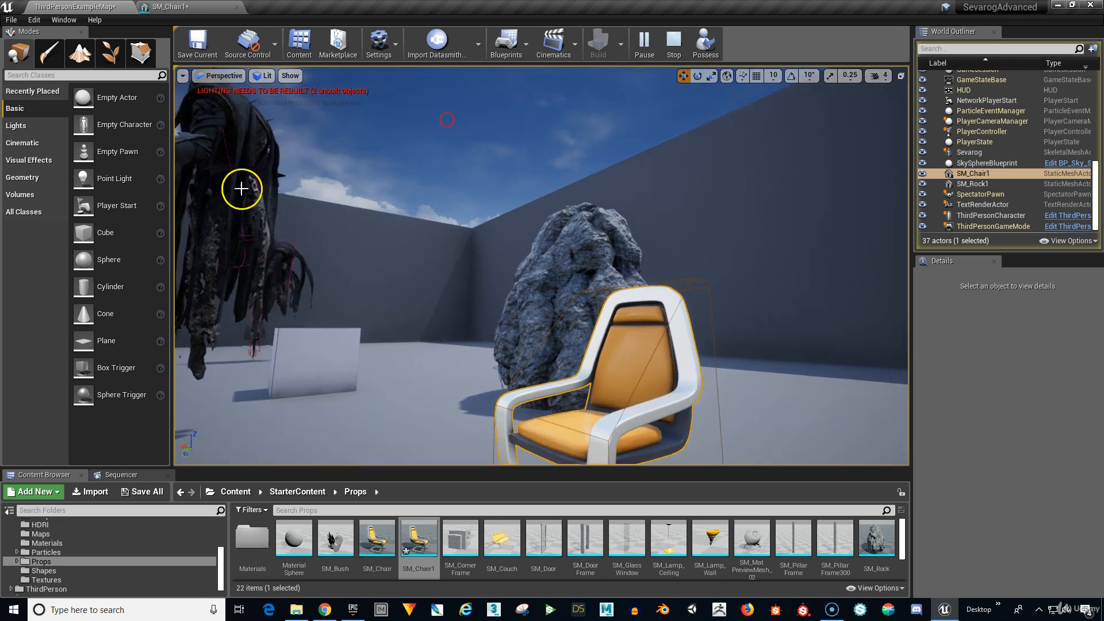
click(212, 193)
right_drag(335, 249, 299, 253)
drag(247, 345, 380, 356)
key(f)
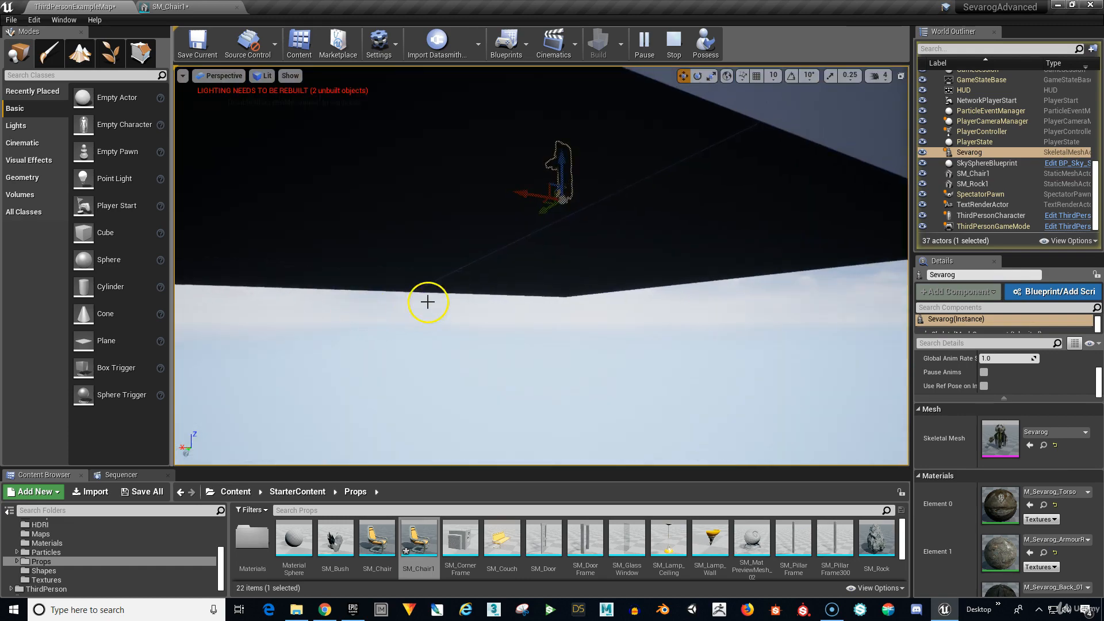
Move the Sevarog character across the simulated level to beside the chair
middle_drag(481, 271, 525, 66)
drag(467, 339, 444, 71)
alt+drag(529, 443, 781, 465)
drag(518, 369, 755, 450)
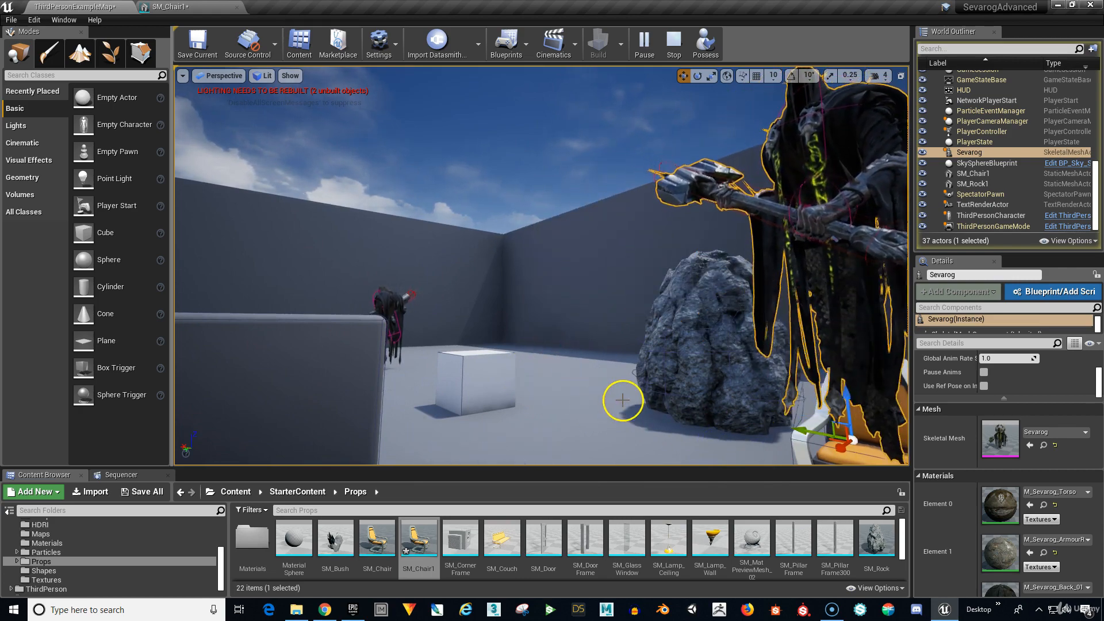
right_drag(612, 410, 562, 67)
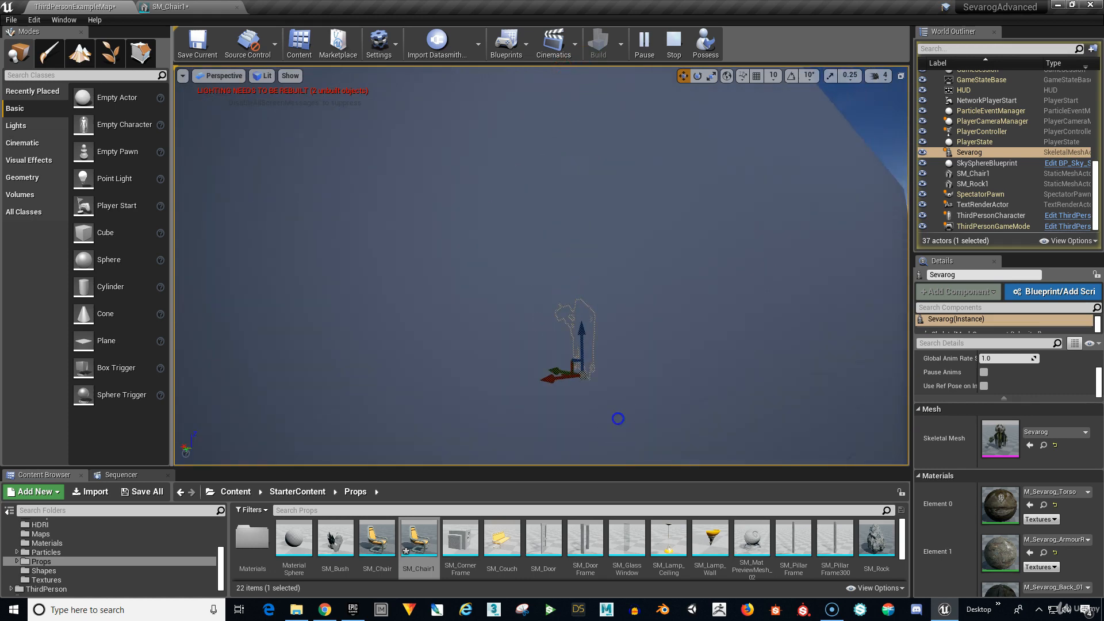
drag(618, 418, 618, 66)
mouse_move(491, 424)
right_down()
mouse_move(515, 424)
mouse_move(502, 416)
right_up()
drag(502, 417, 577, 449)
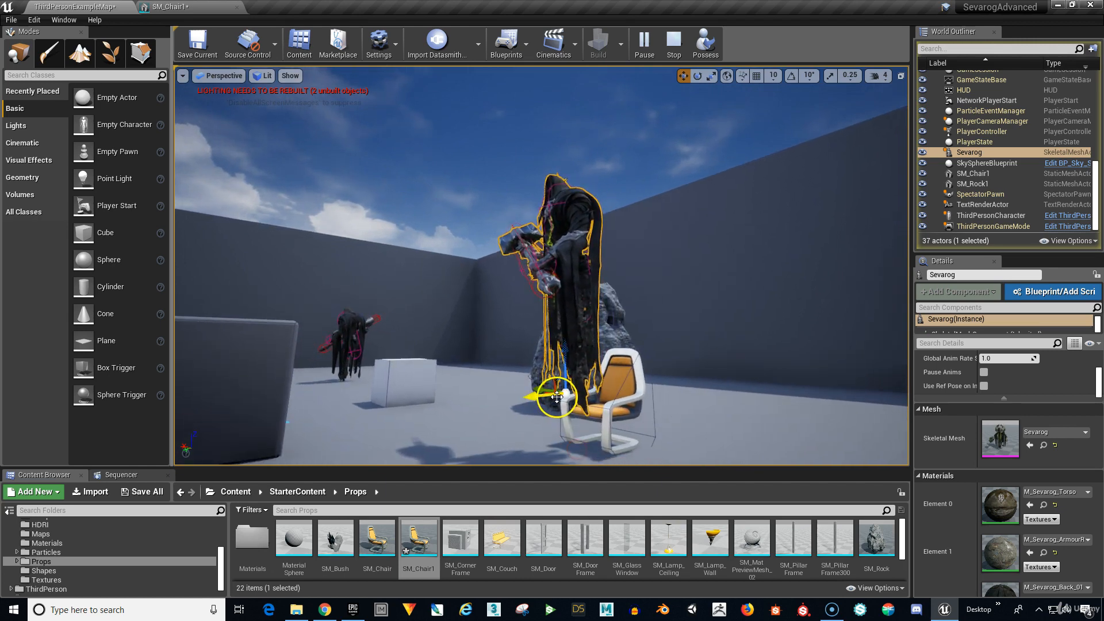
Shift the Sevarog character over the chair and lower it so its robe meets the seat
drag(532, 397, 570, 395)
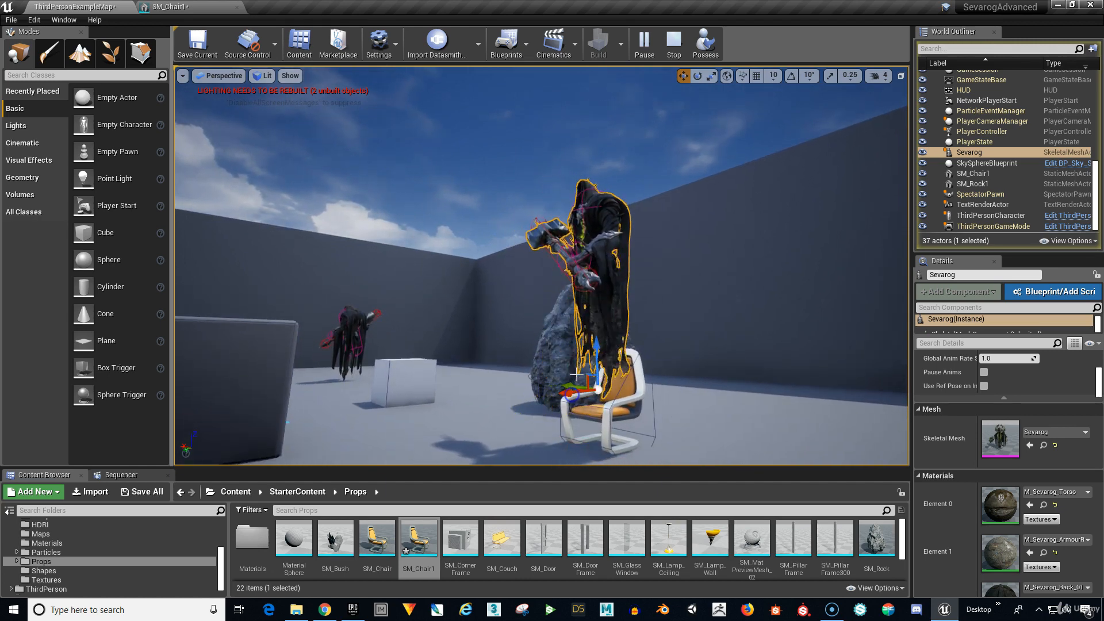
drag(599, 350, 612, 394)
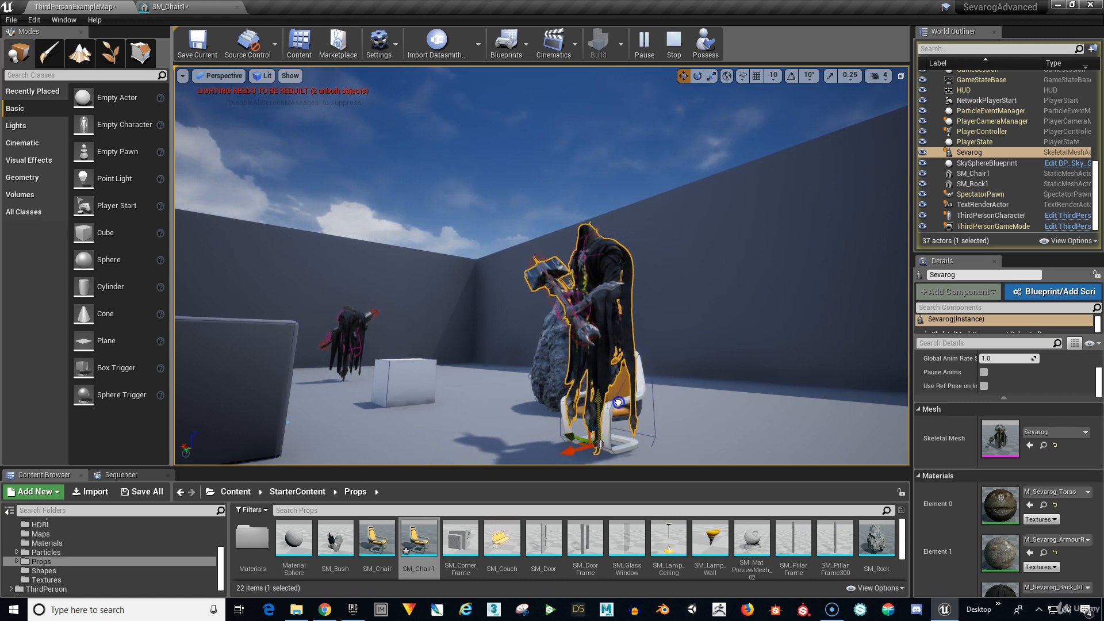
mouse_move(747, 414)
mouse_down()
mouse_move(756, 409)
mouse_move(754, 233)
mouse_move(771, 452)
mouse_move(759, 397)
mouse_up()
right_drag(750, 371, 749, 372)
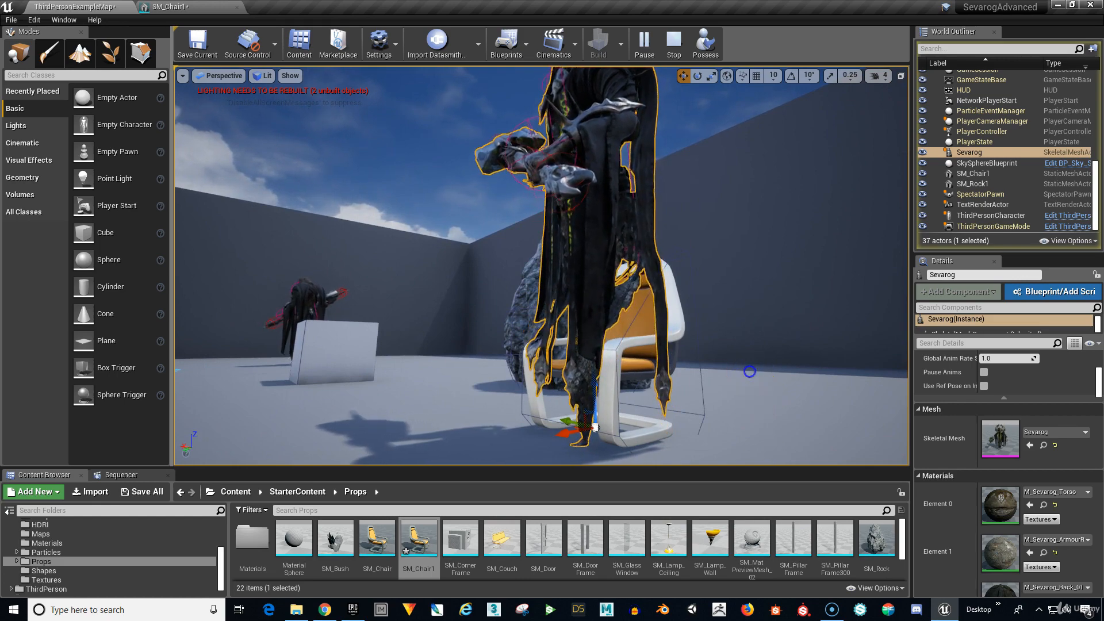
Examine from the side how Sevarog's robe collides with the chair, and stop the simulation
click(750, 371)
click(612, 257)
right_drag(707, 333, 710, 323)
drag(710, 325, 690, 335)
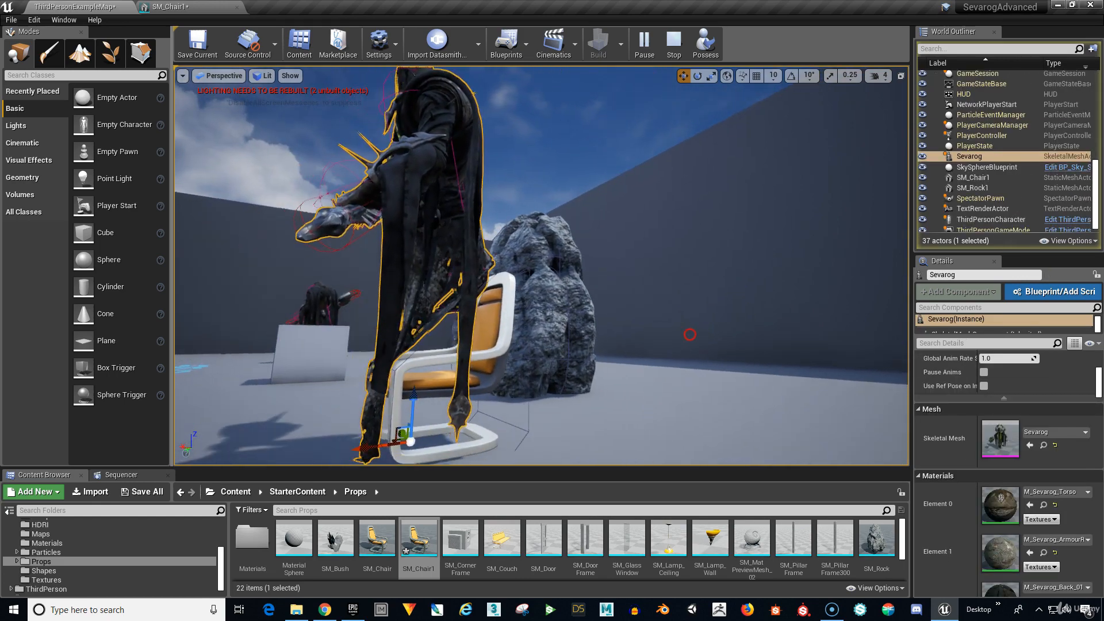
click(608, 142)
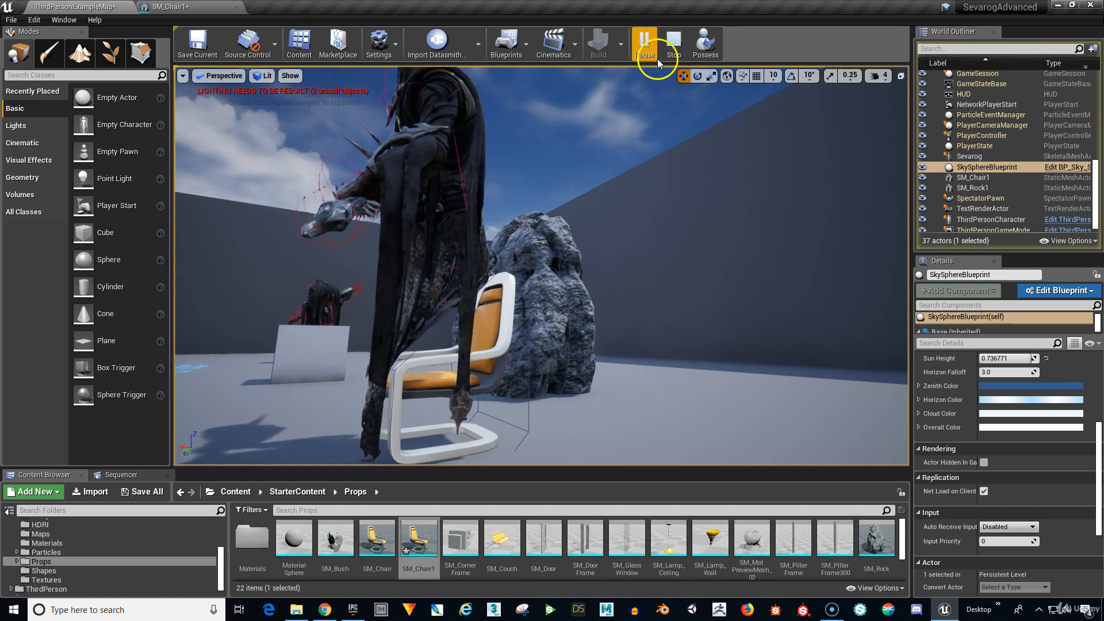
click(672, 43)
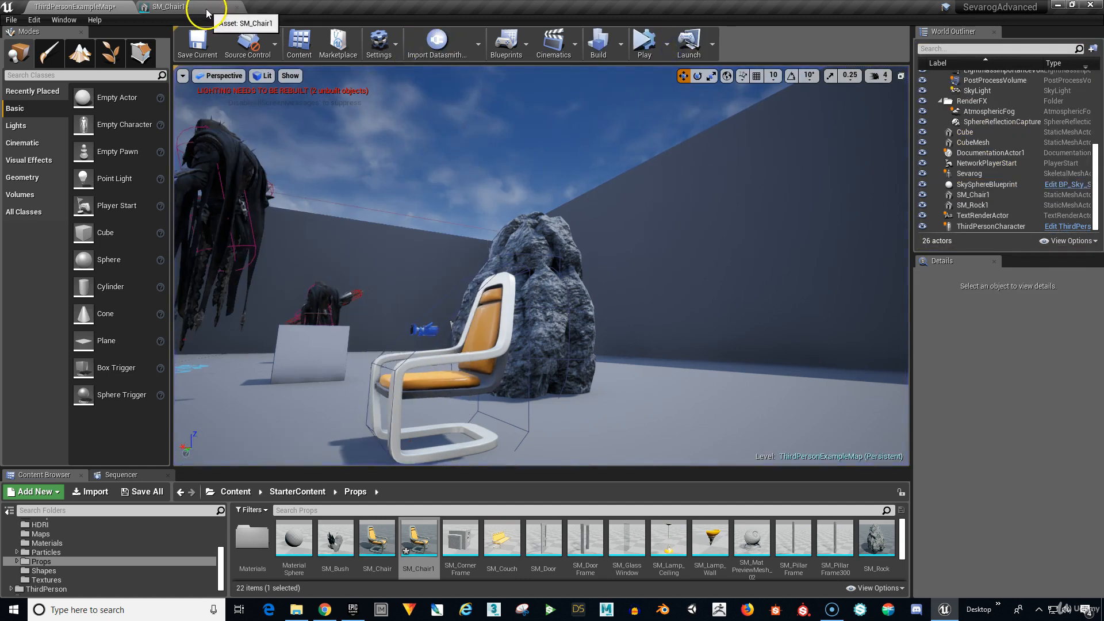
Replace the existing collision of the SM_Chair1 mesh with a box simplified collision
click(185, 7)
mouse_move(592, 399)
mouse_down()
mouse_move(594, 412)
mouse_move(576, 410)
mouse_move(590, 402)
mouse_up()
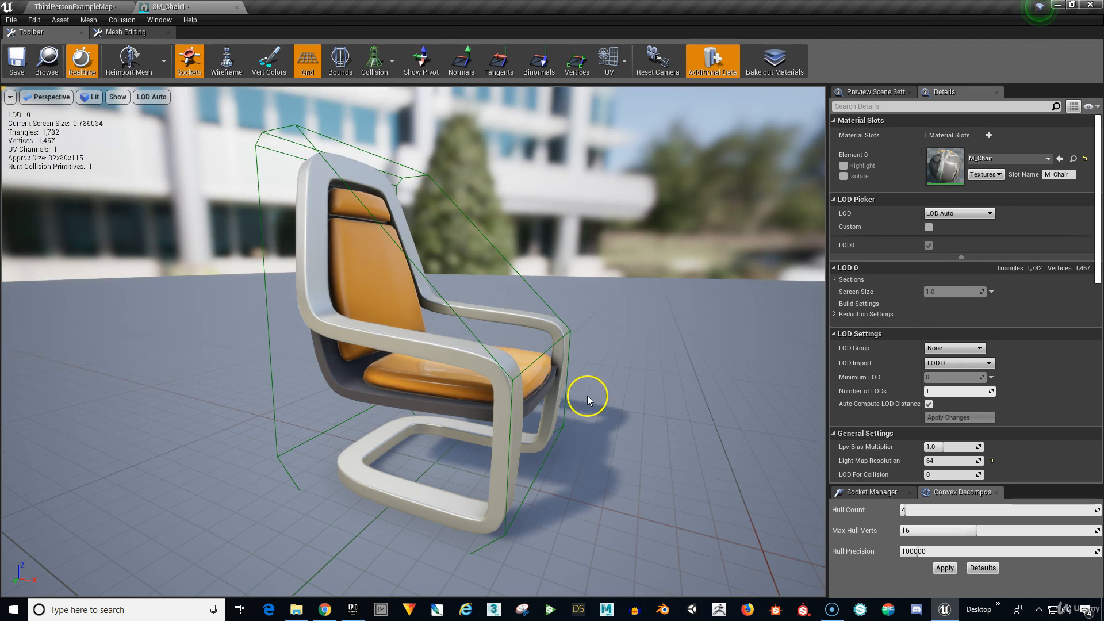
click(133, 25)
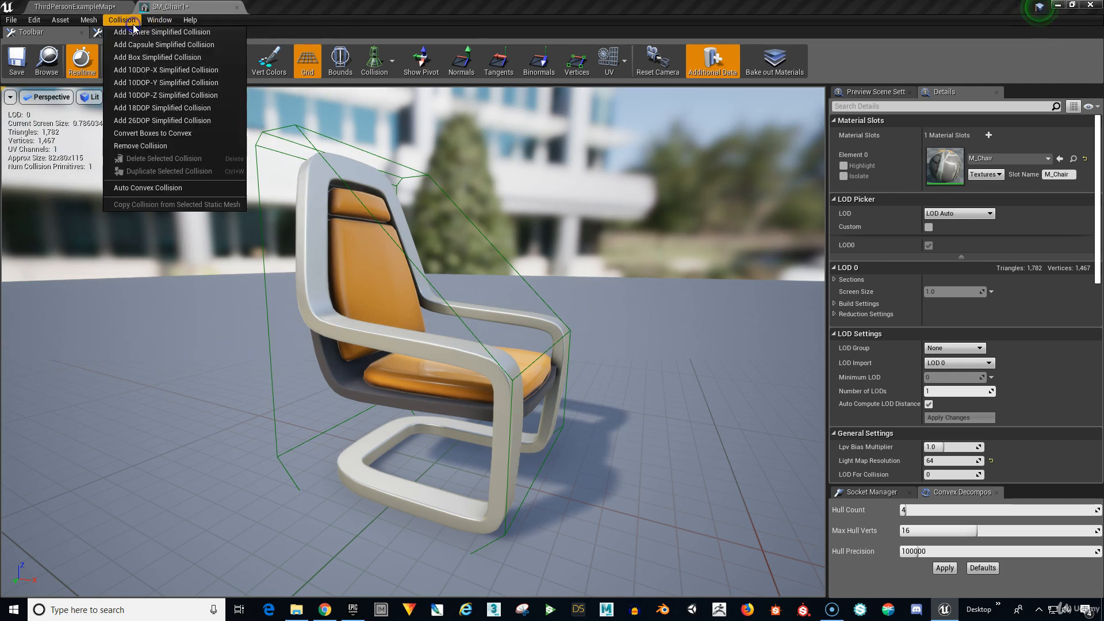
click(141, 143)
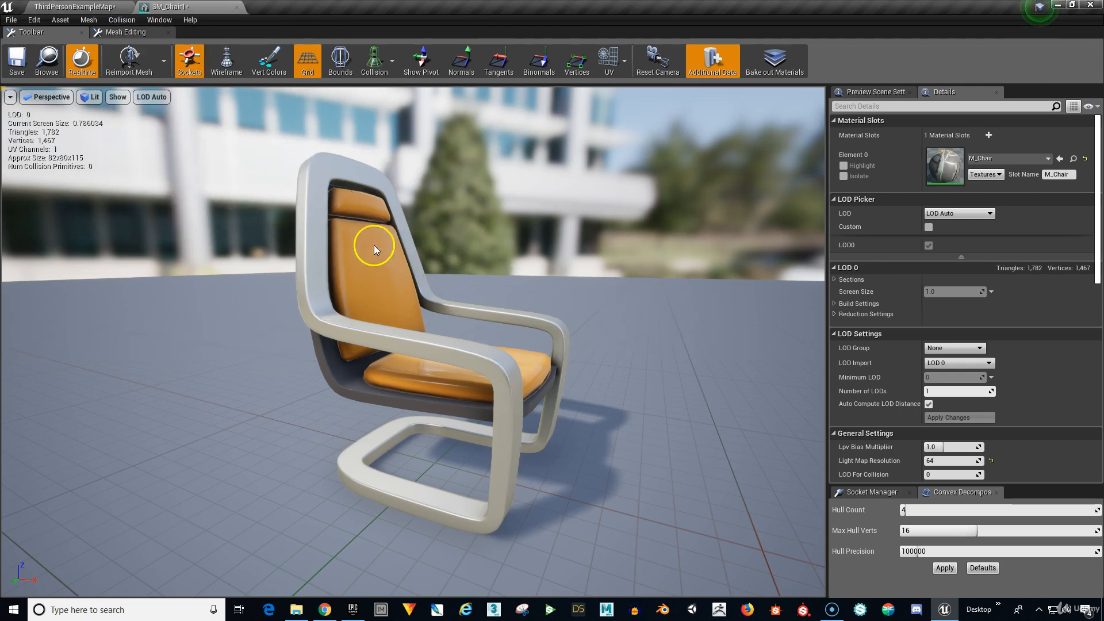
click(123, 20)
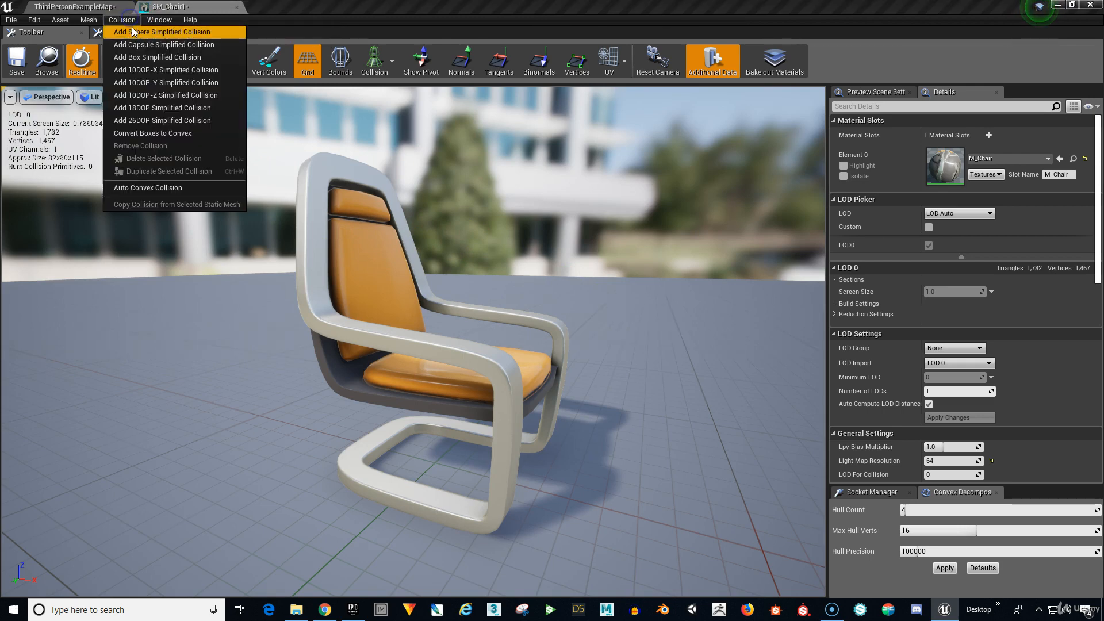
click(139, 56)
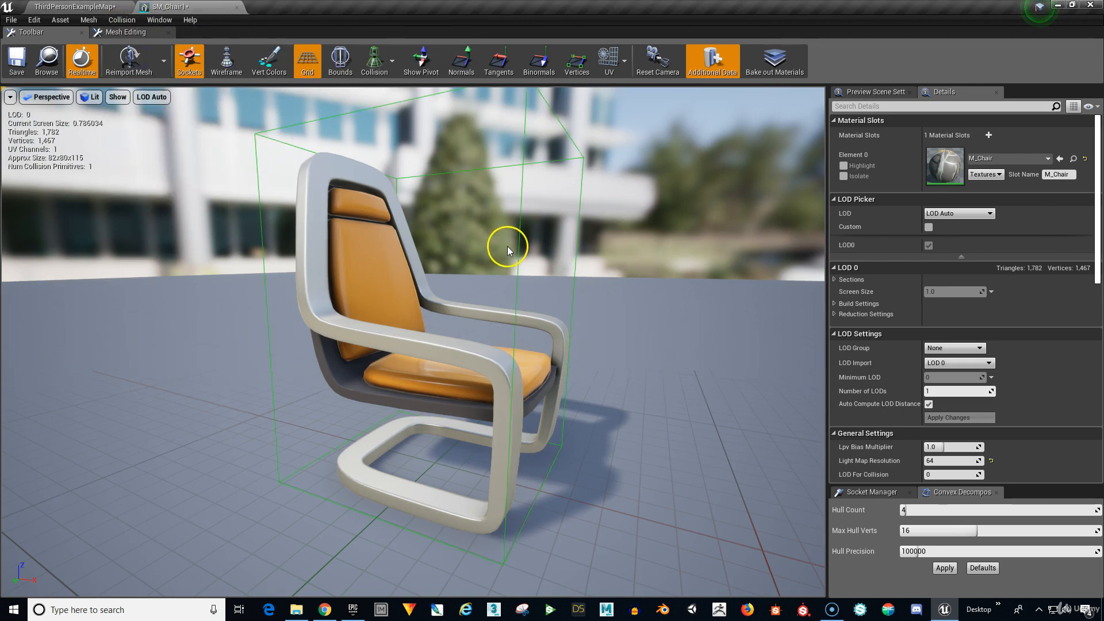
Flatten the chair's box collision vertically into a low slab and lower it to seat level
click(521, 173)
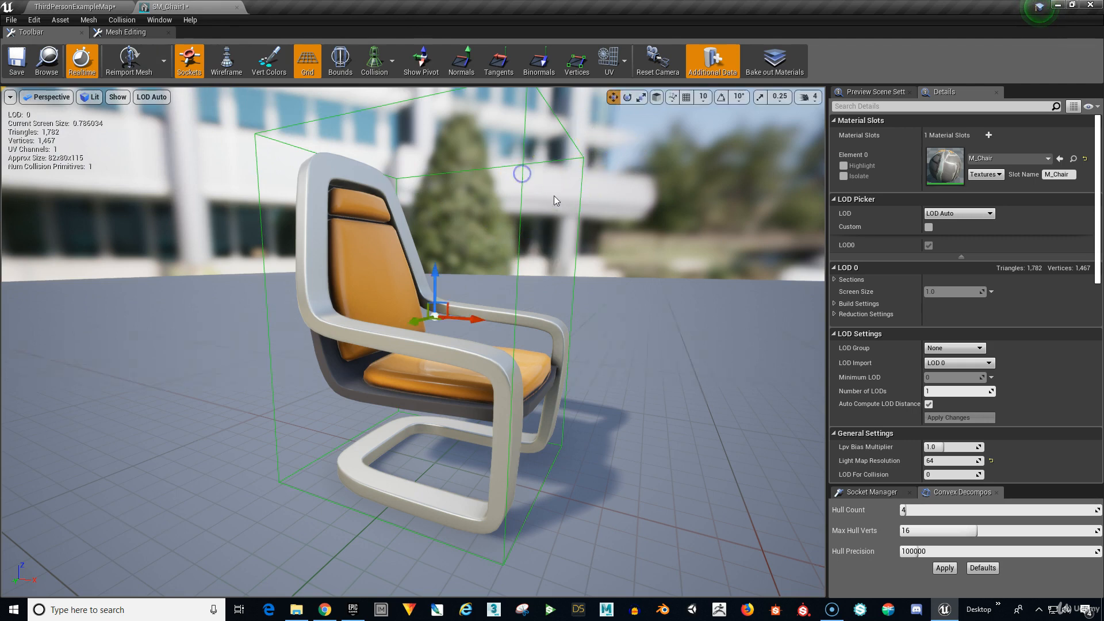
click(642, 99)
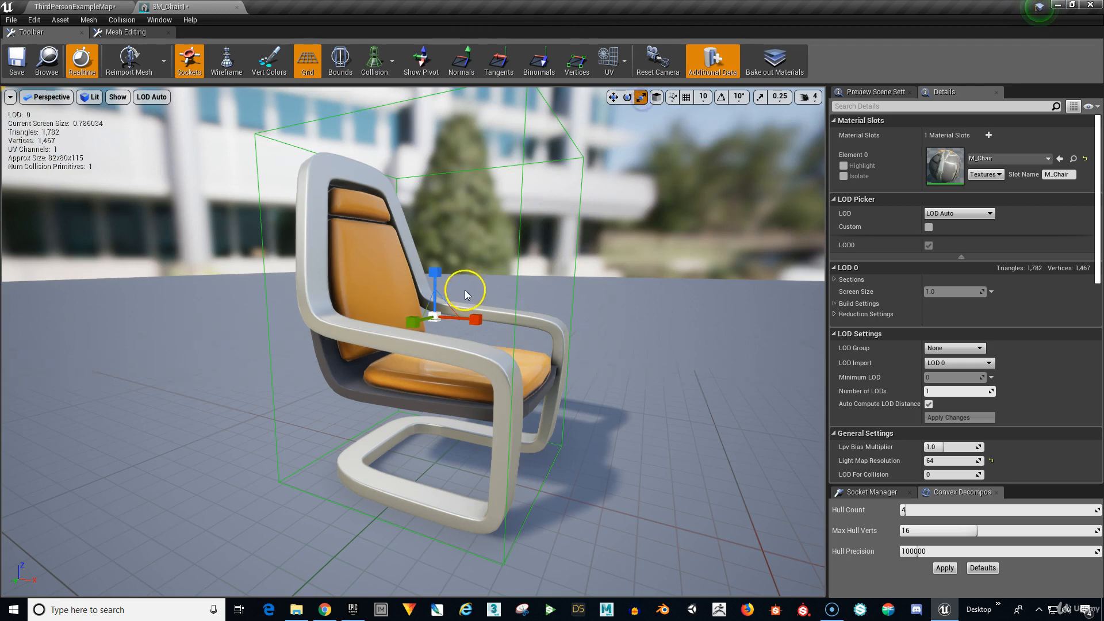
drag(438, 276, 435, 309)
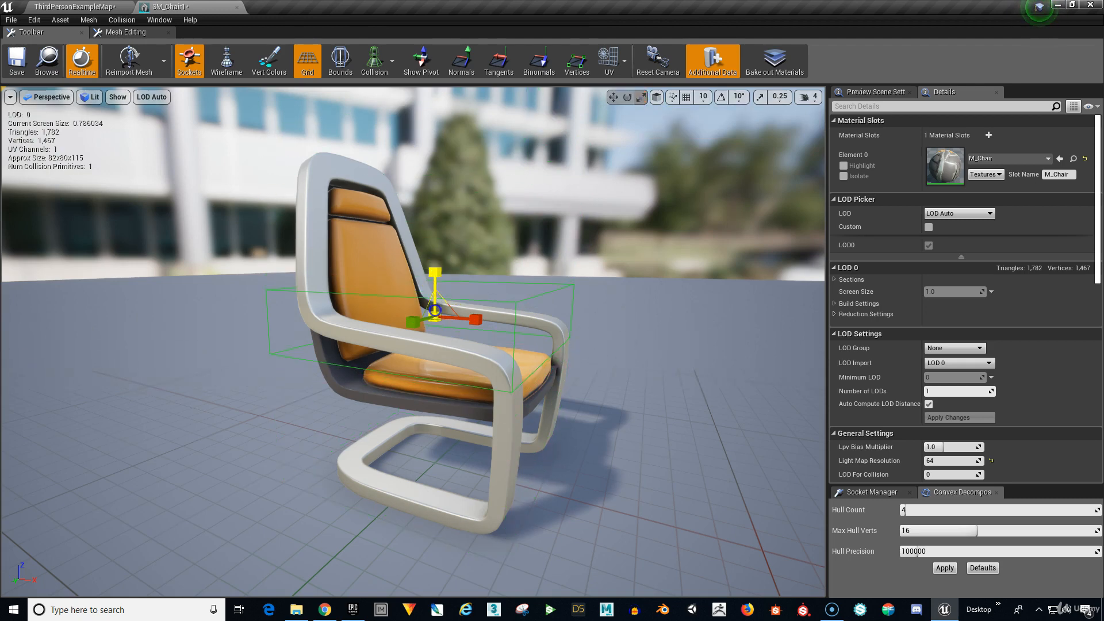
click(613, 97)
drag(434, 270, 430, 309)
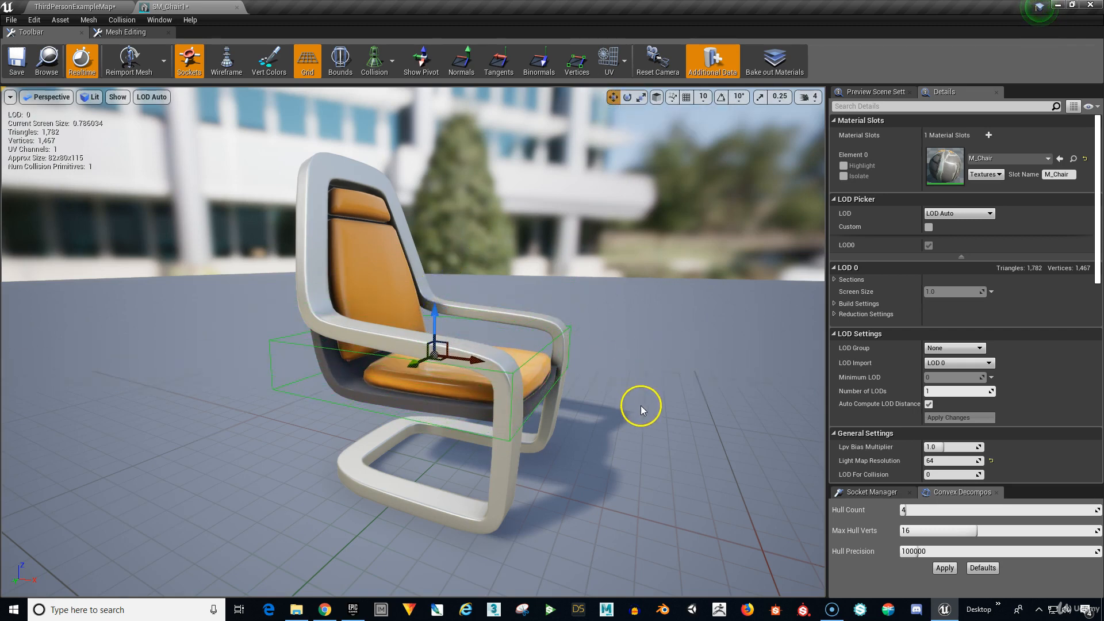
Narrow the collision box across the chair so it spans the seat cushion between the armrests
mouse_move(642, 409)
mouse_down()
mouse_move(643, 397)
mouse_move(631, 405)
mouse_up()
scroll(643, 397, up, 3)
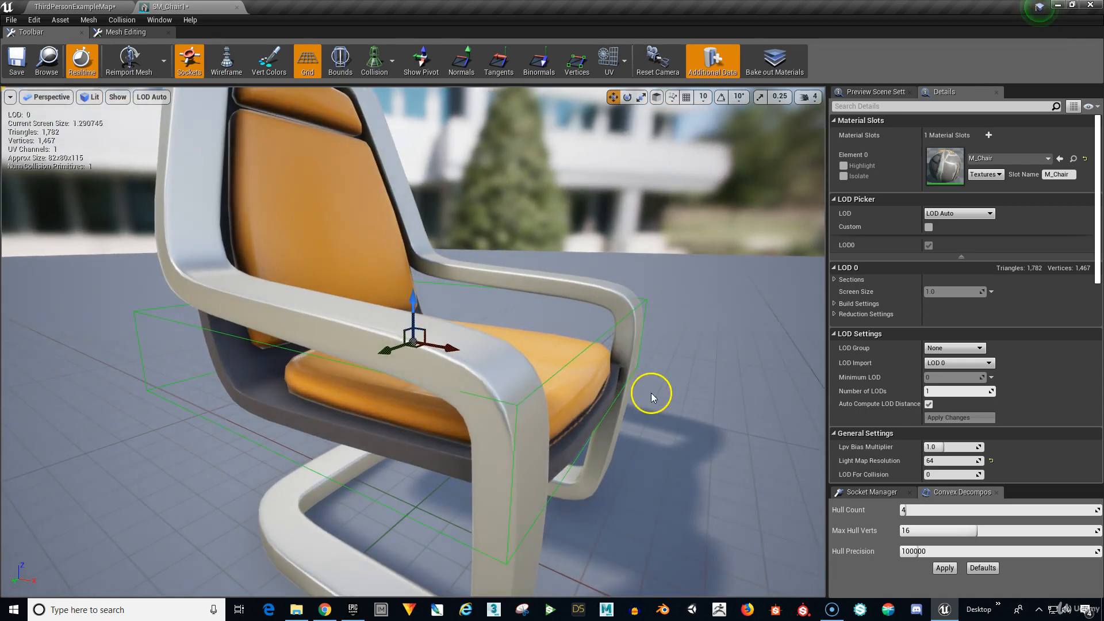
alt+drag(729, 398, 743, 367)
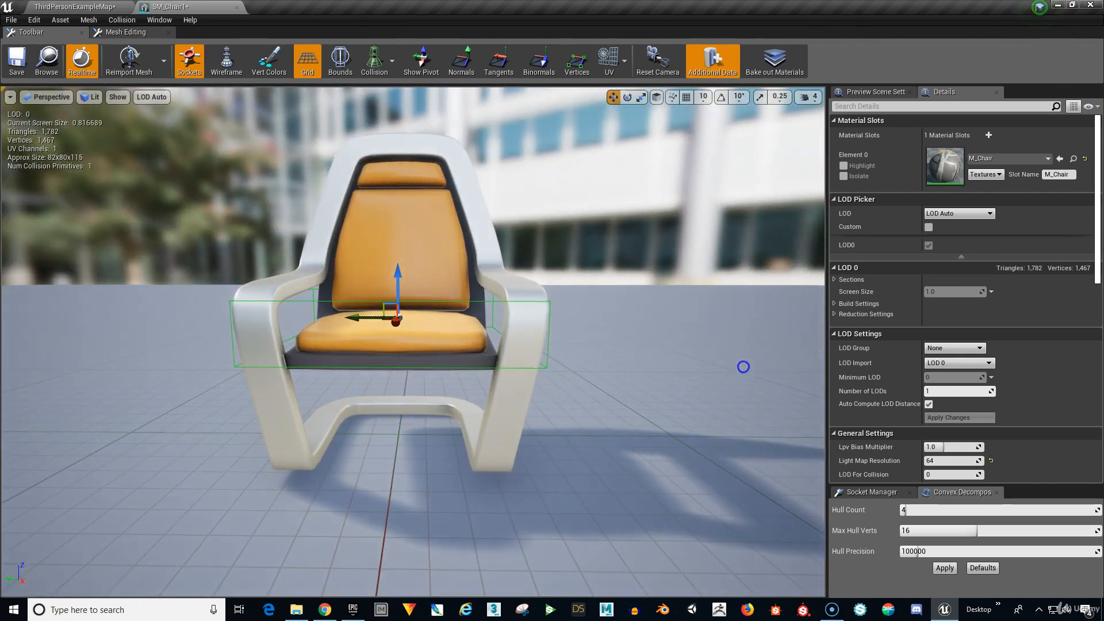
click(640, 97)
drag(360, 319, 353, 322)
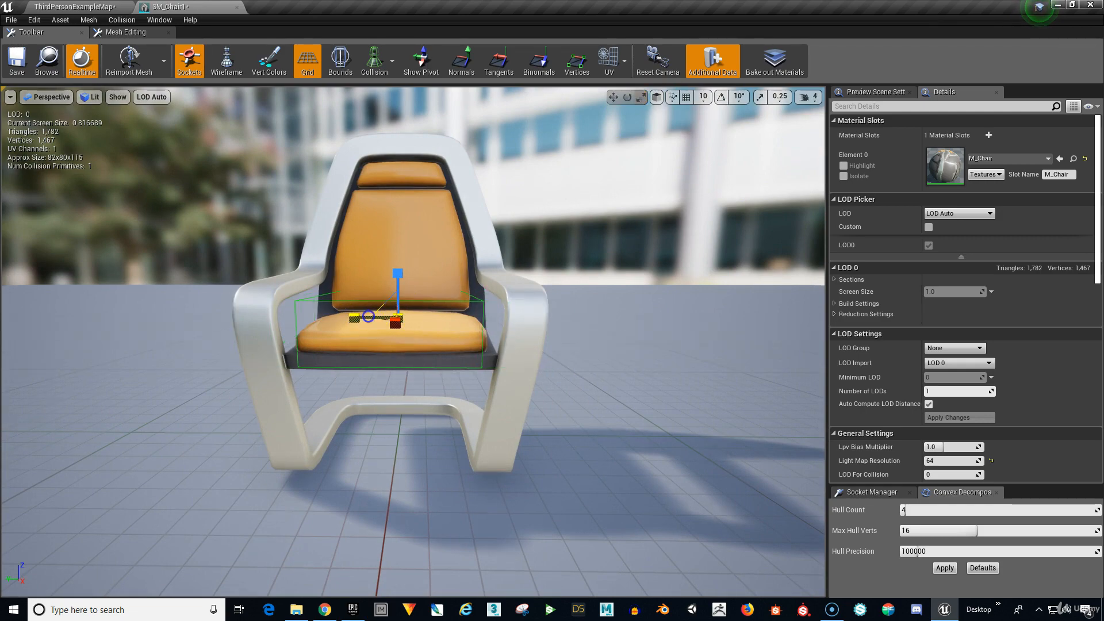
Thin the seat collision box a little more and lower it so its top lines up with the cushion
drag(633, 353, 596, 337)
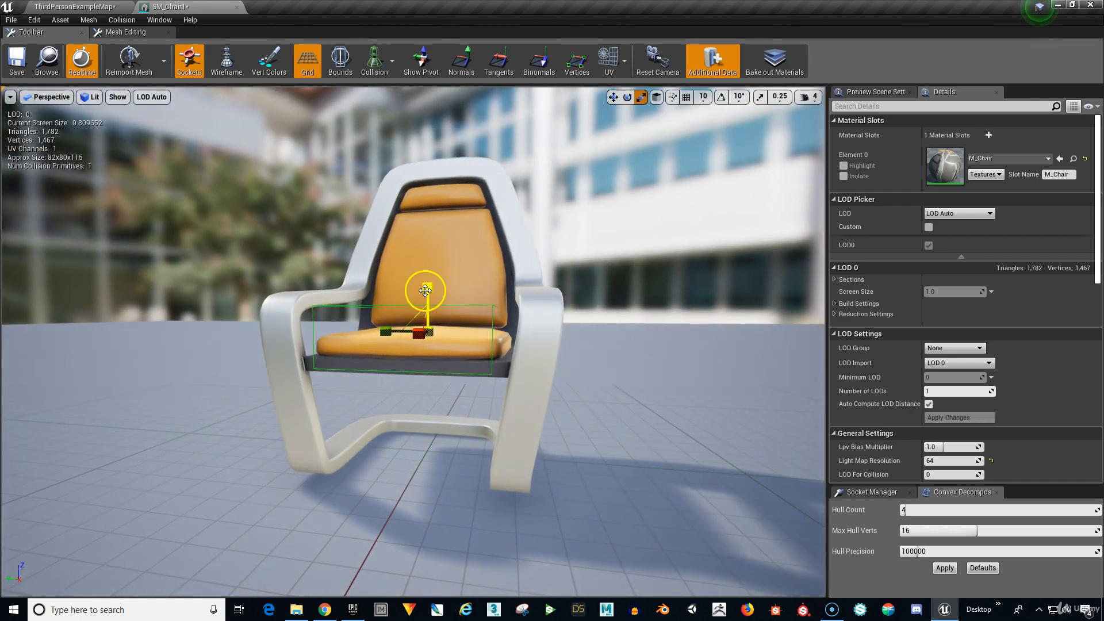
drag(425, 291, 426, 294)
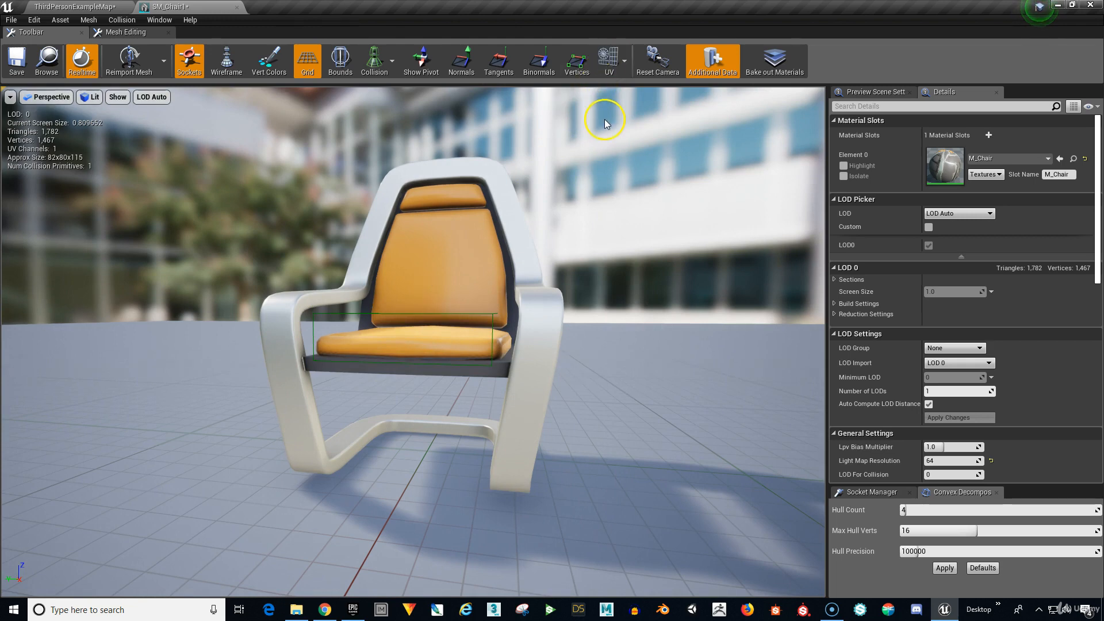
click(422, 321)
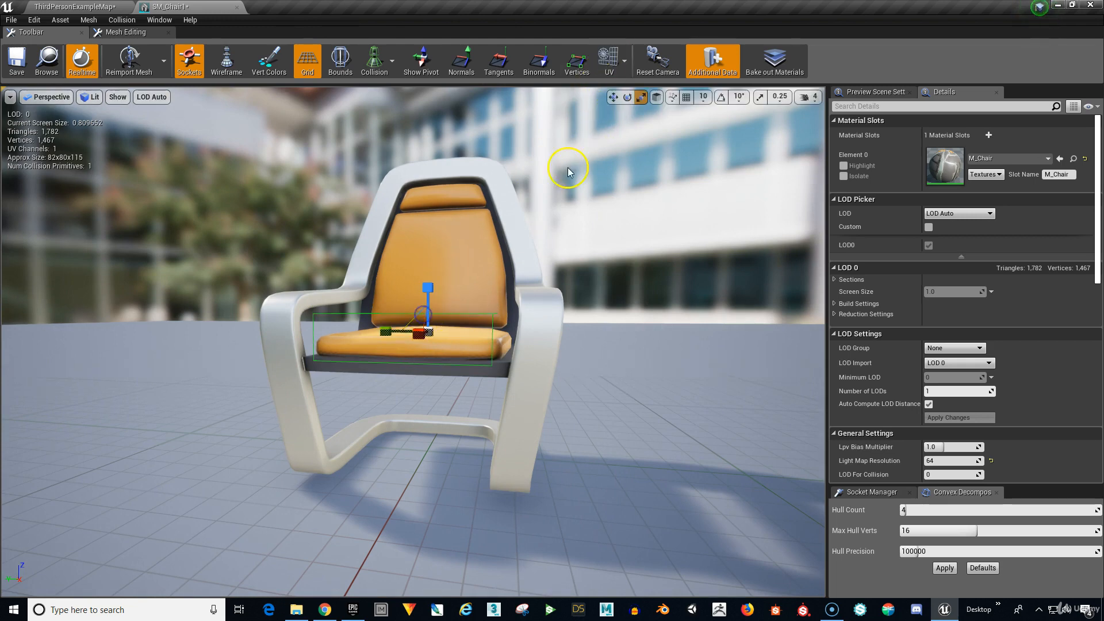
click(615, 99)
drag(427, 282, 428, 296)
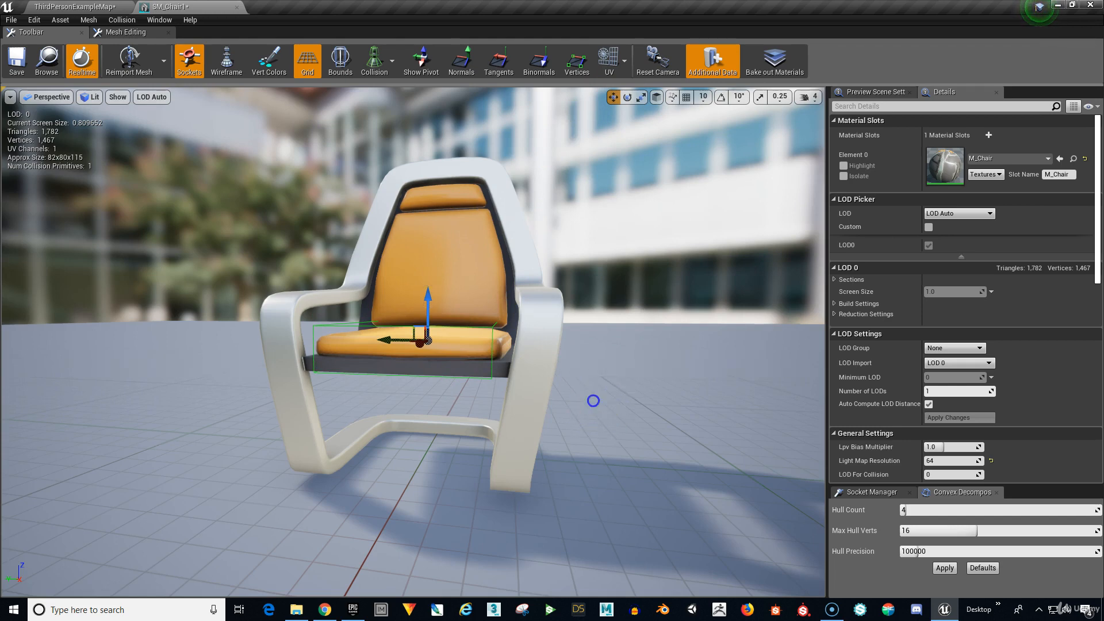
drag(593, 401, 631, 399)
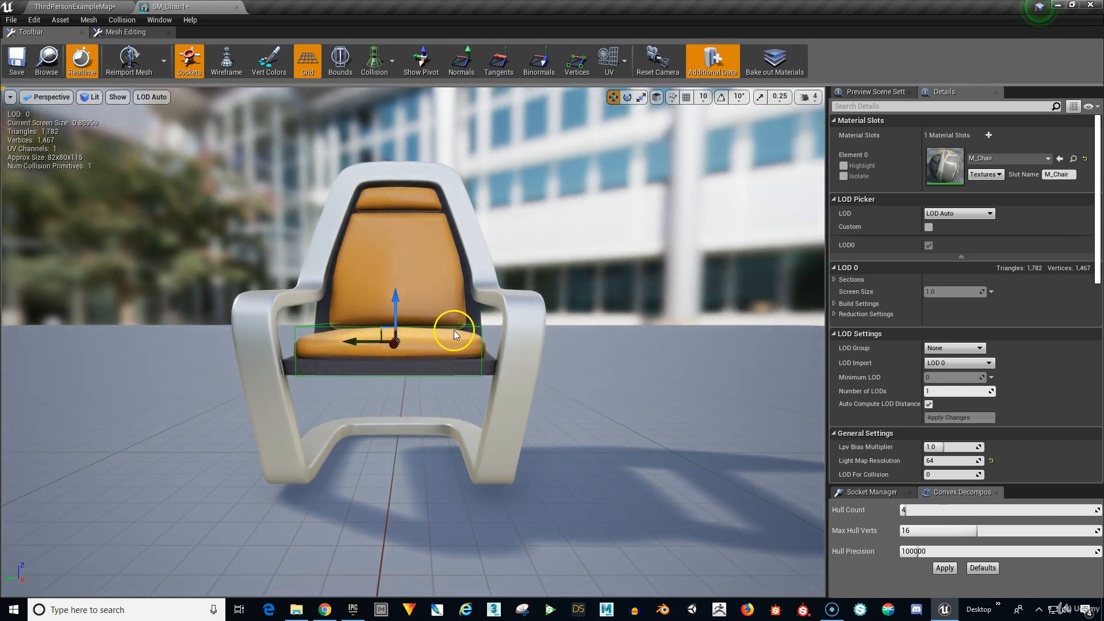
right_drag(604, 334, 607, 320)
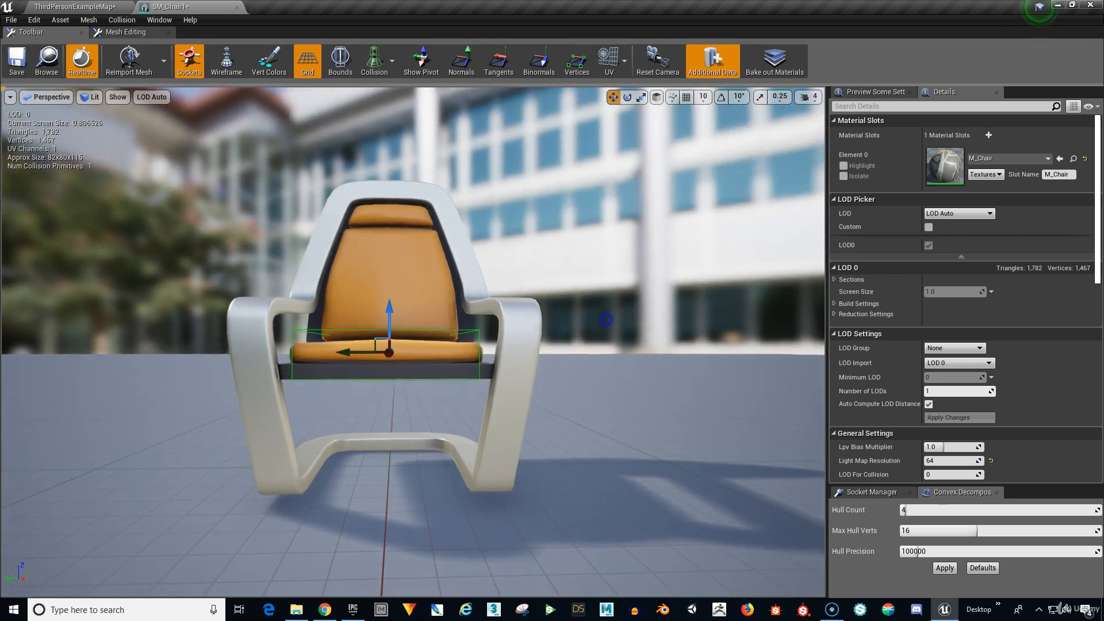
drag(392, 311, 392, 317)
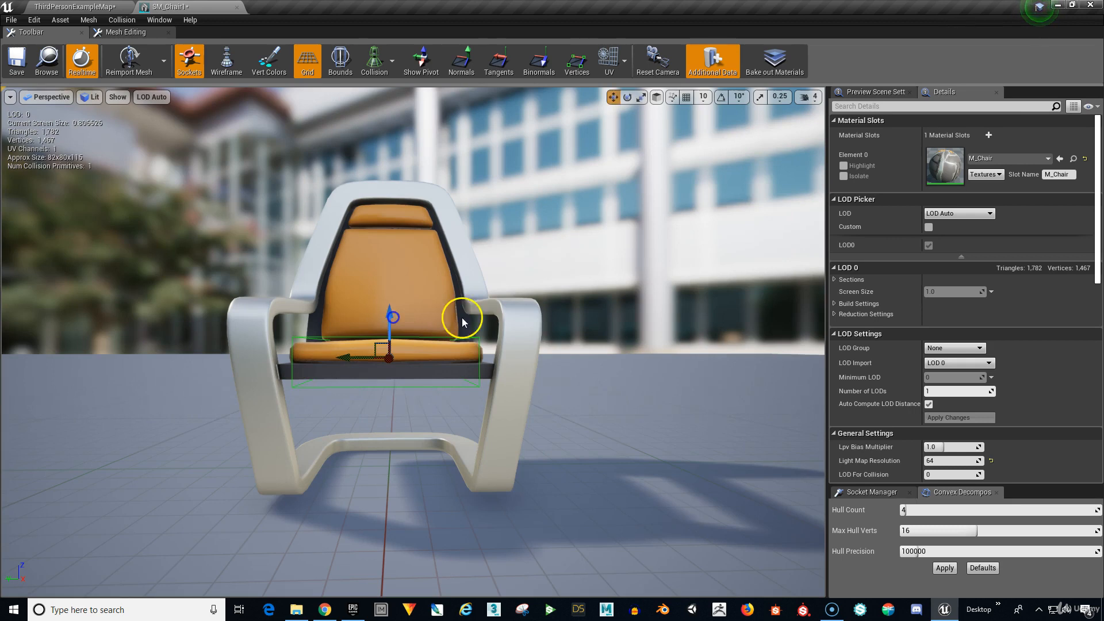
Duplicate the seat collision box and centre the copy above the seat between the armrests
alt+drag(618, 317, 545, 369)
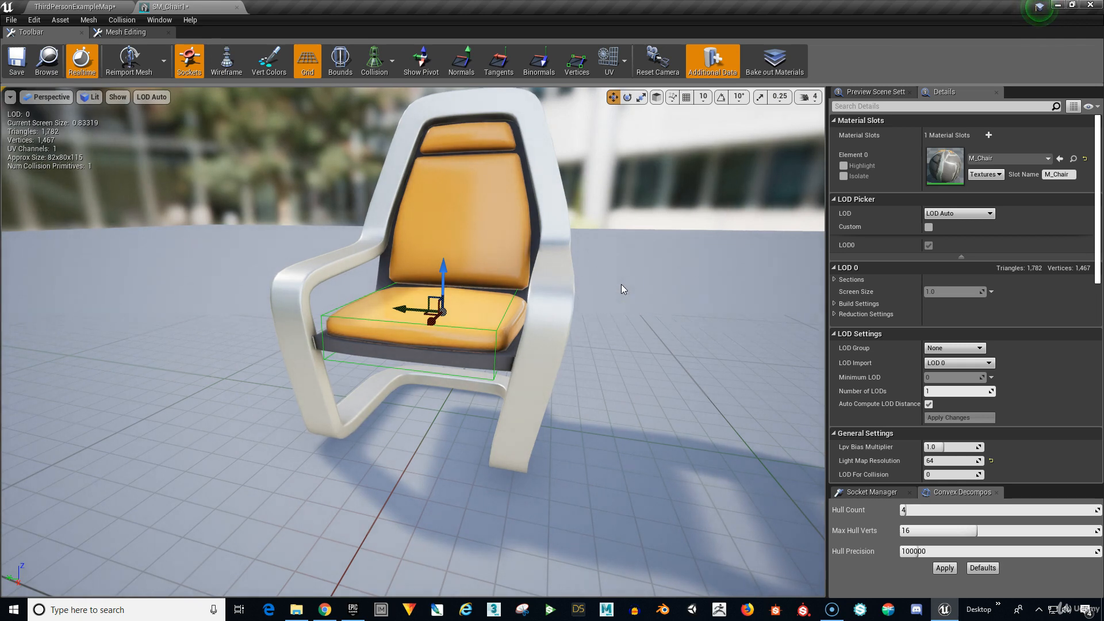
key(ctrl+w)
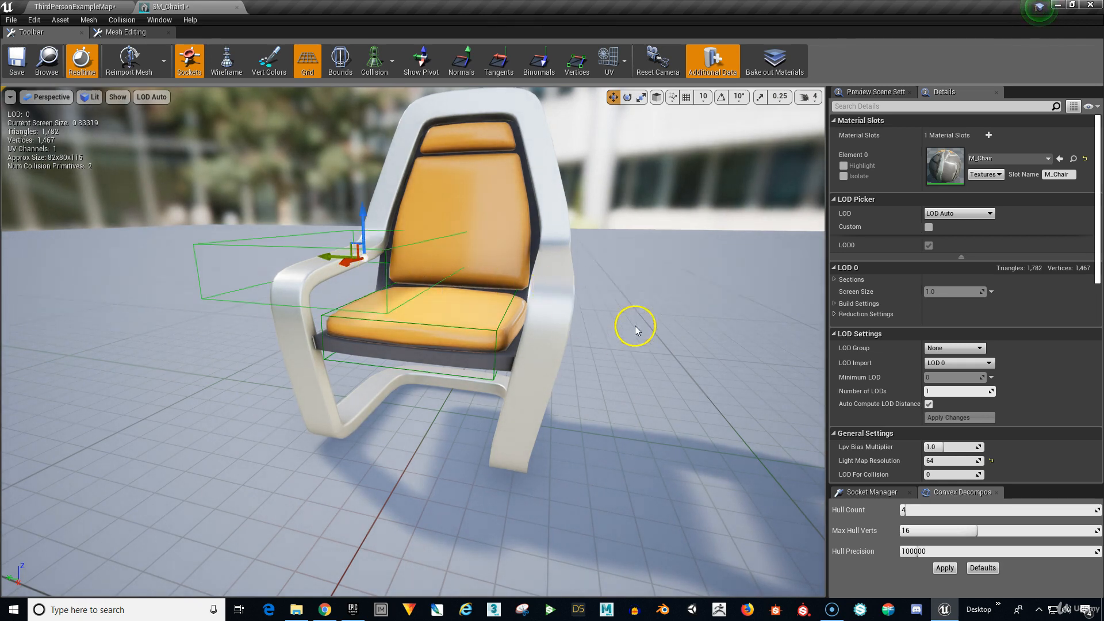
alt+drag(632, 339, 682, 338)
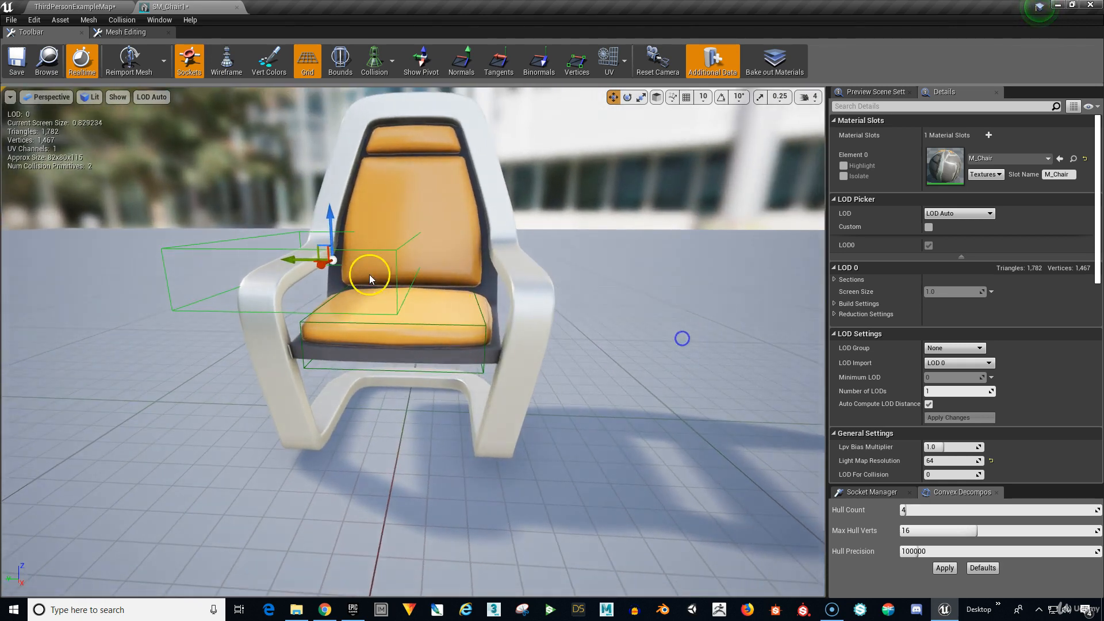
drag(298, 257, 367, 262)
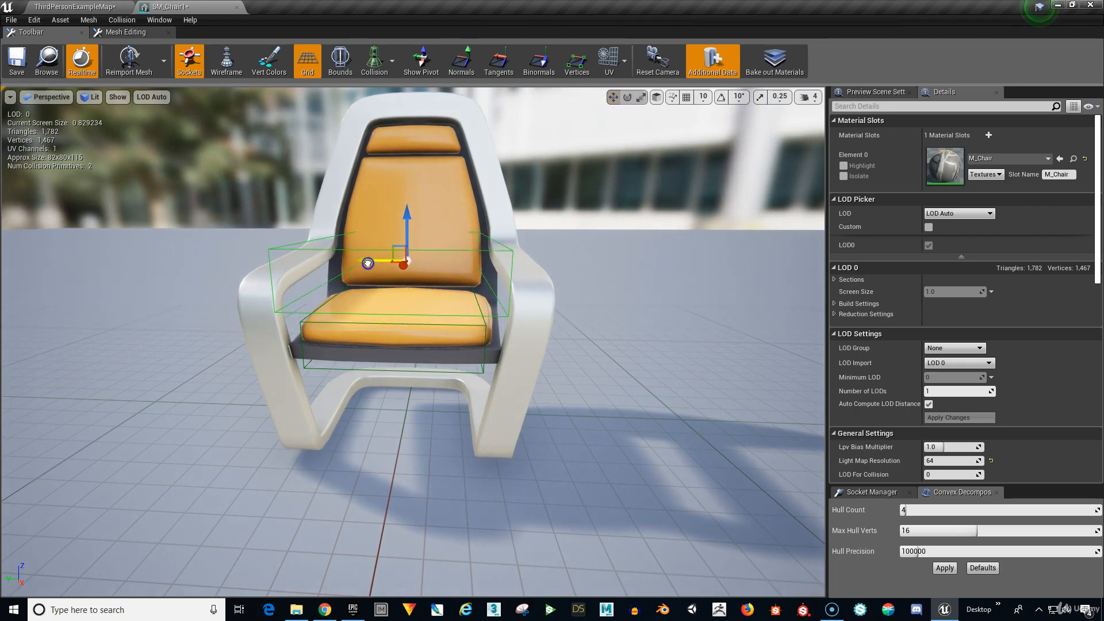
Rotate the duplicated collision box upright by about 102 degrees to match the backrest's slant
key(e)
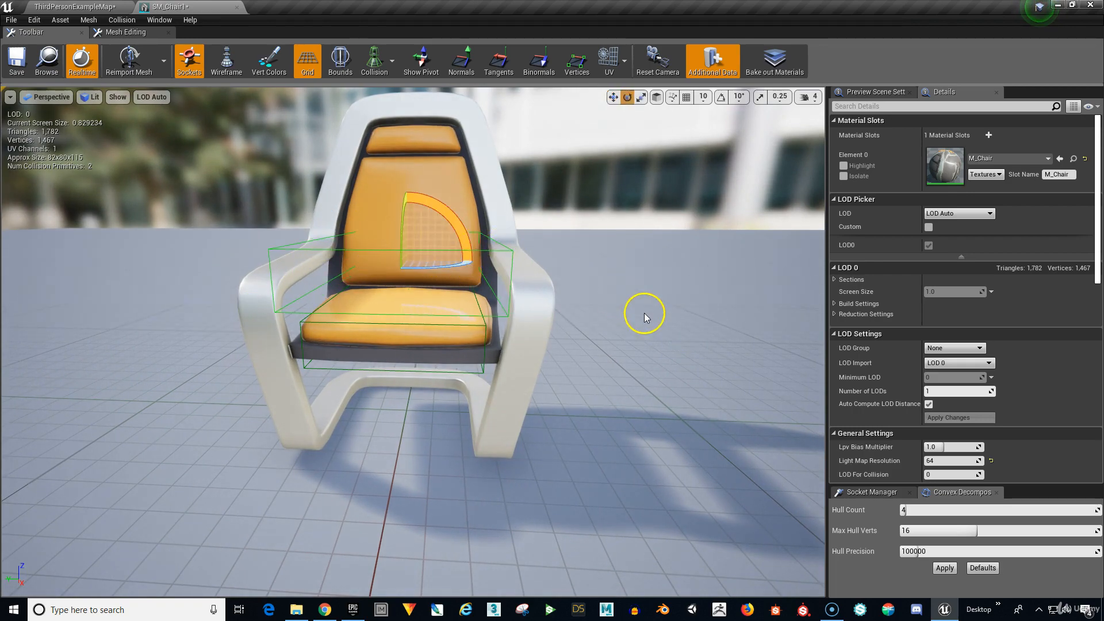
alt+drag(650, 309, 490, 320)
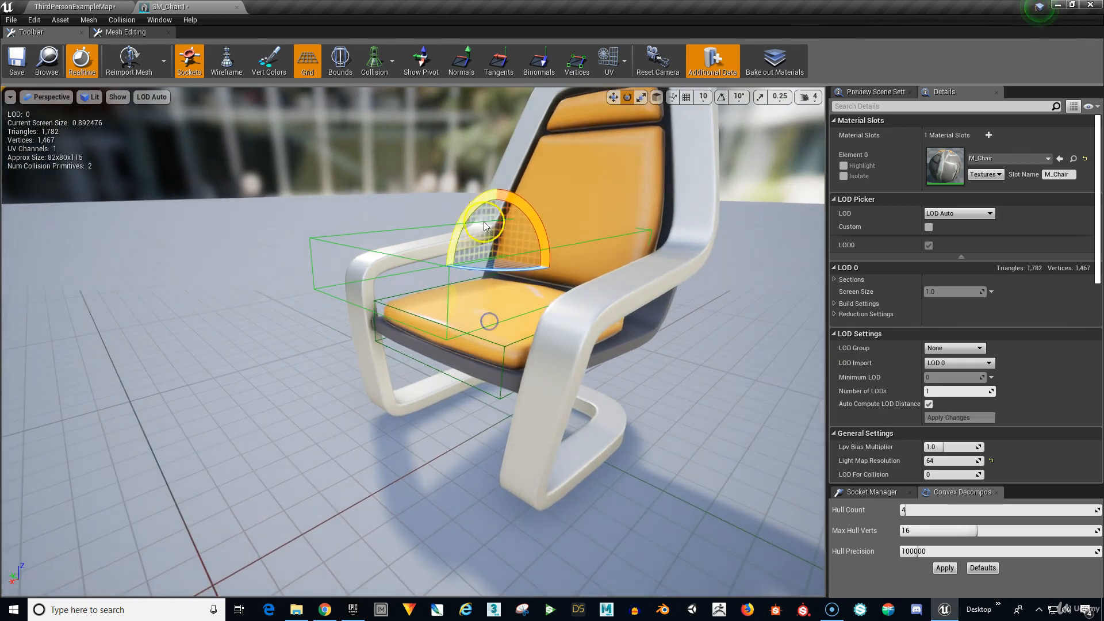
drag(464, 222, 585, 111)
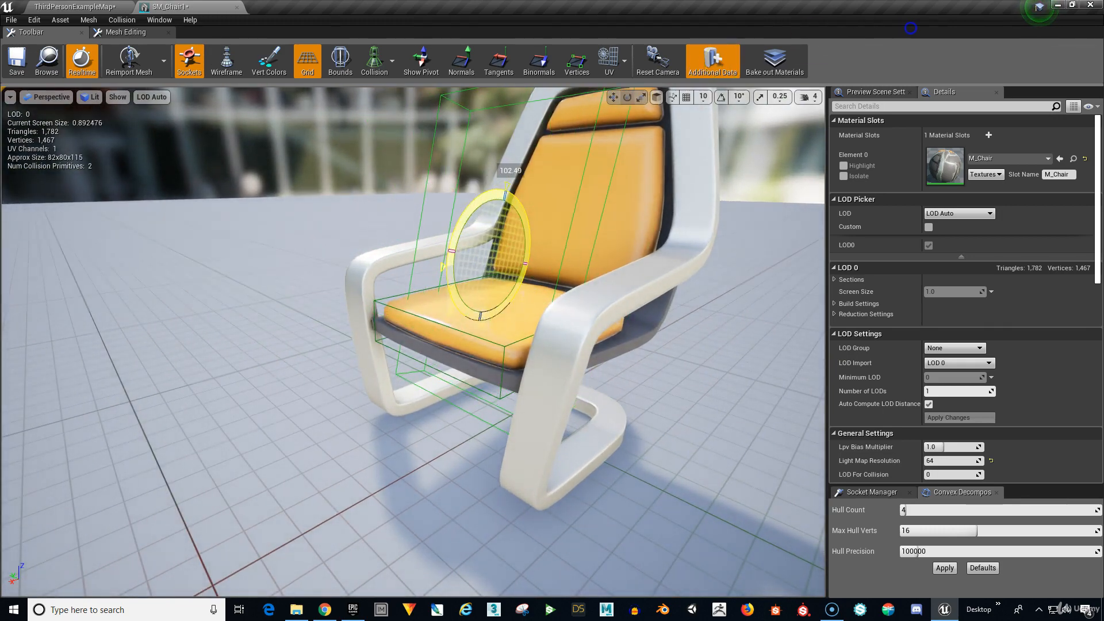
Move the upright collision box back and up so it encloses the chair's backrest
alt+drag(665, 387, 461, 384)
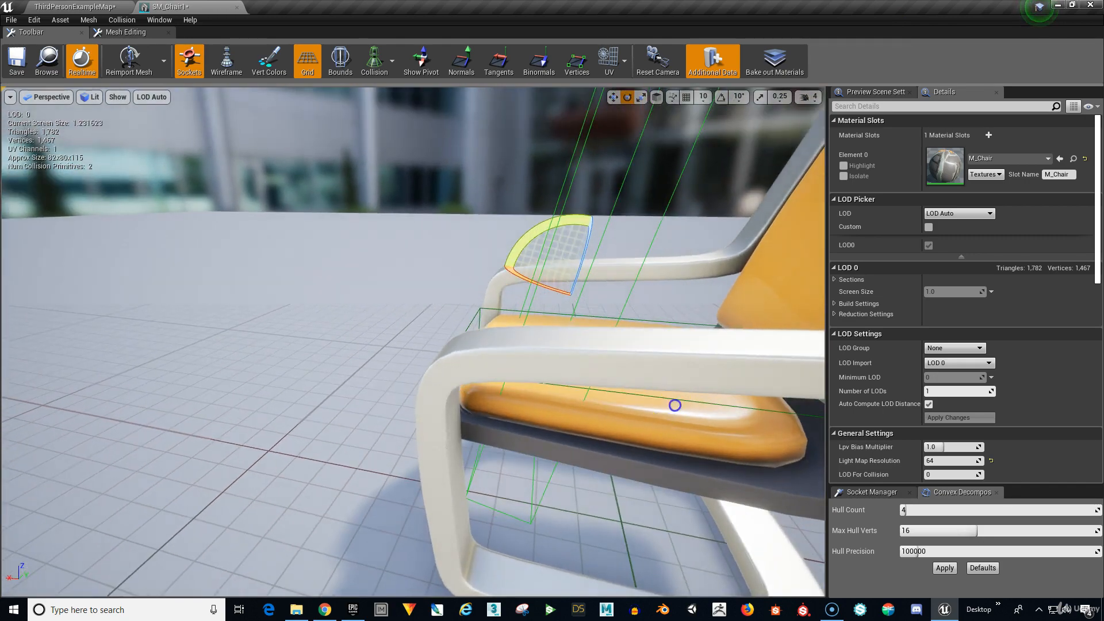
drag(675, 405, 685, 450)
key(w)
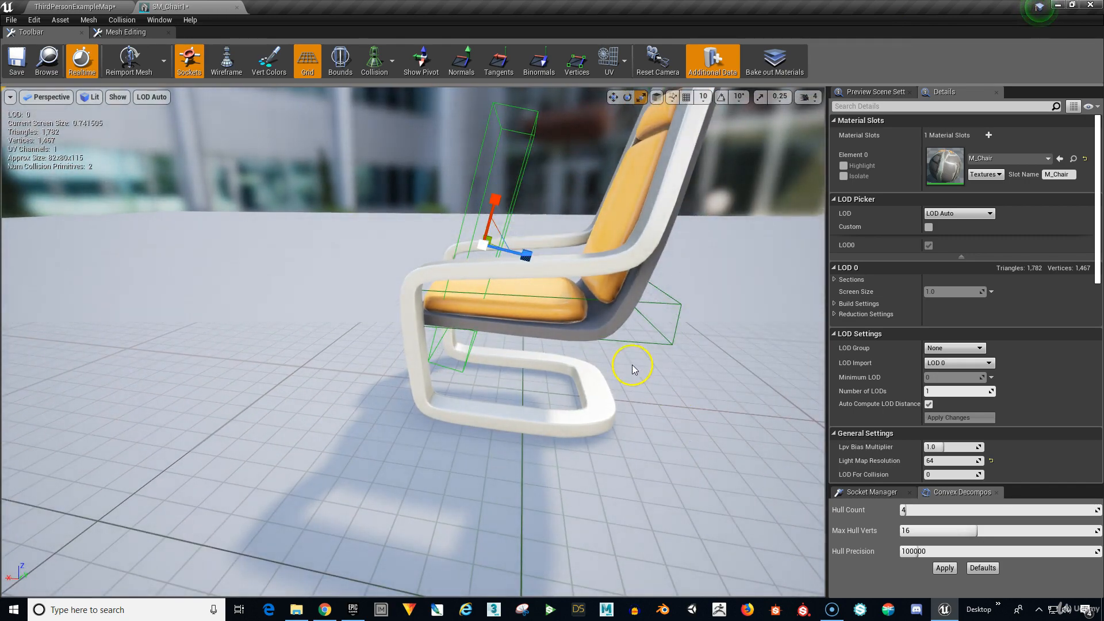
drag(526, 248, 665, 154)
drag(657, 204, 671, 208)
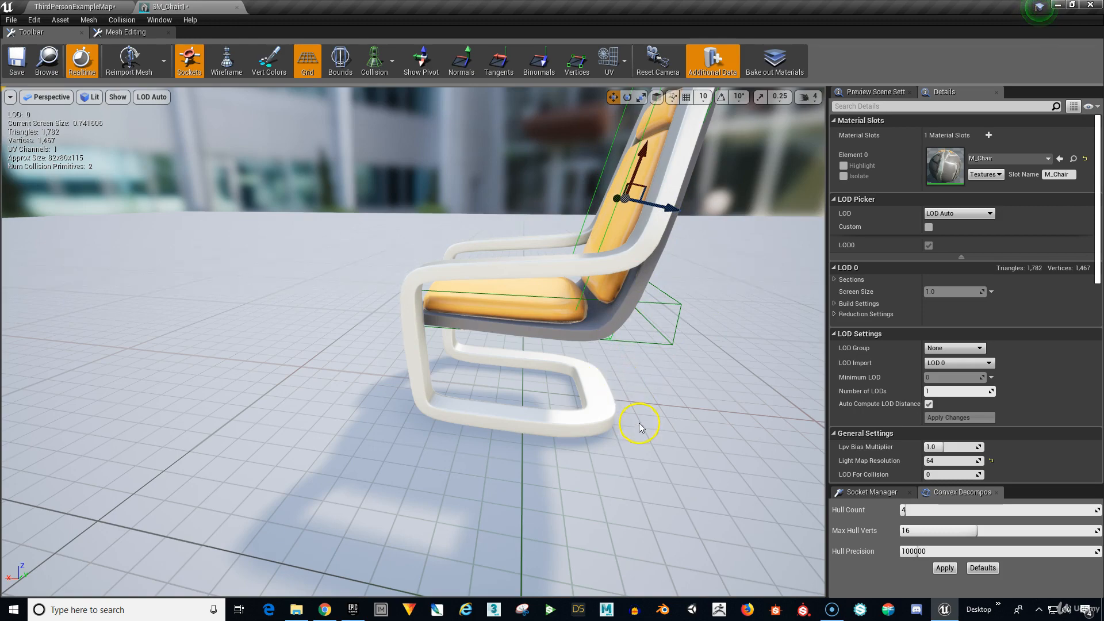
right_drag(668, 411, 614, 392)
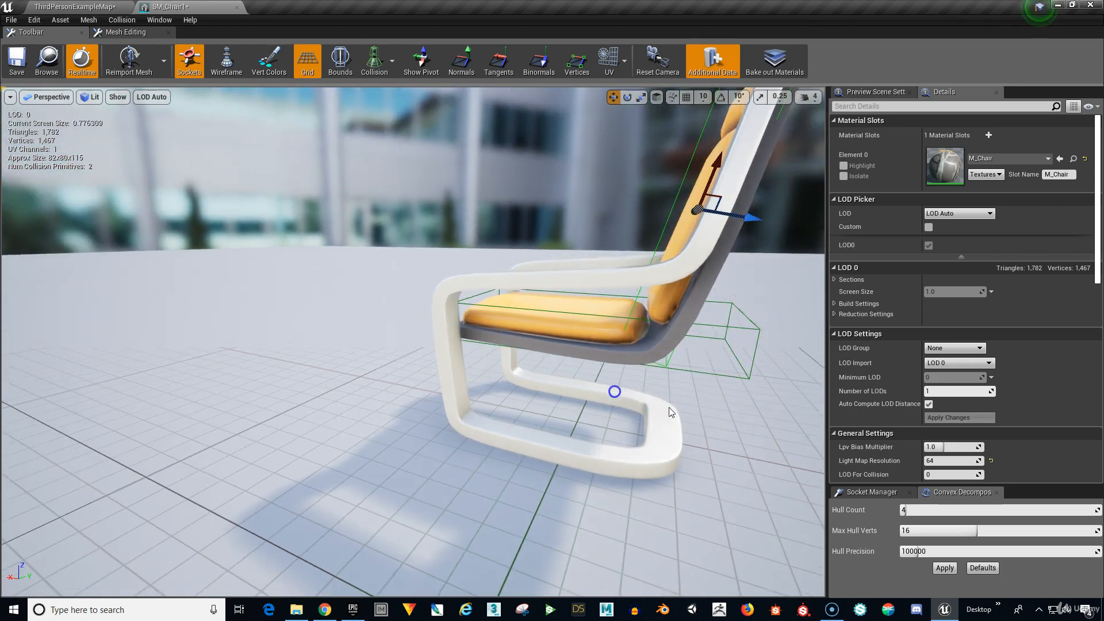
right_drag(699, 418, 719, 406)
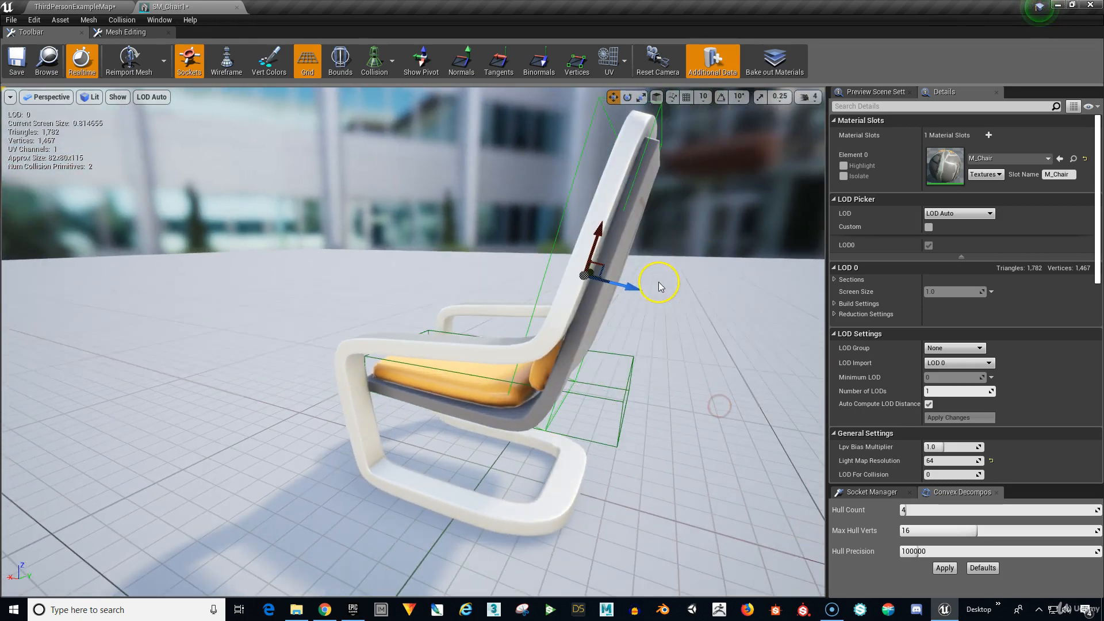
alt+drag(657, 337, 700, 350)
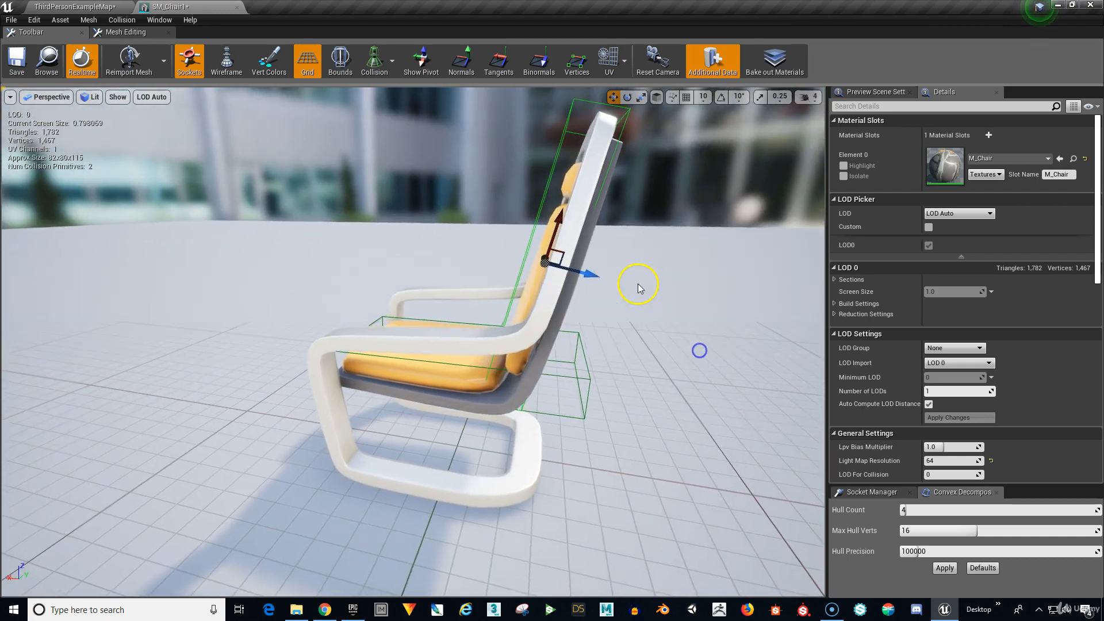
drag(587, 273, 598, 278)
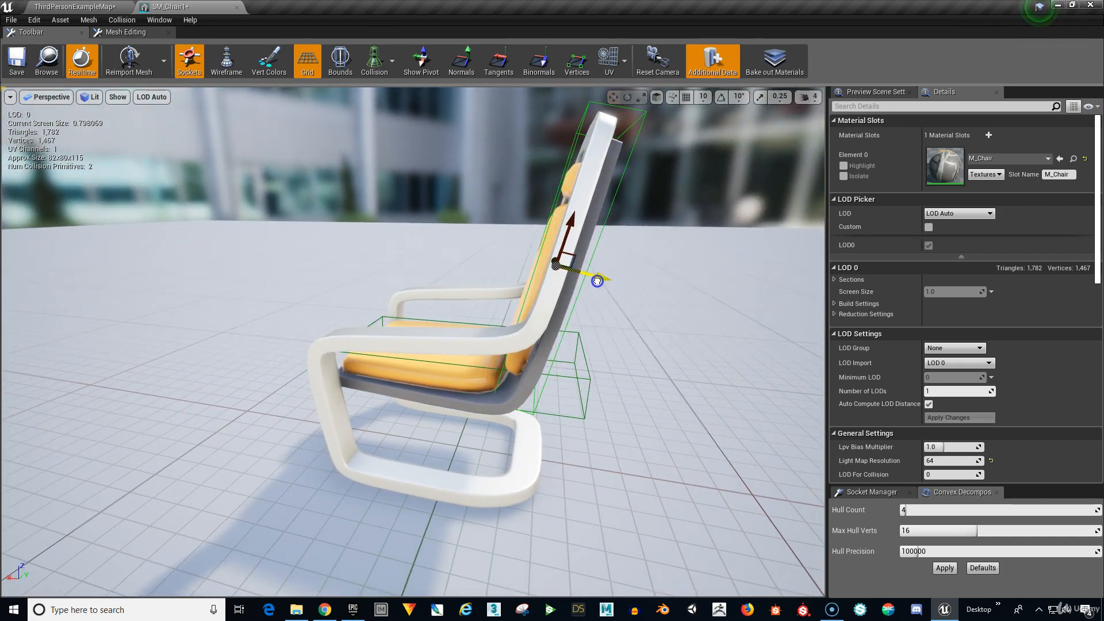
alt+drag(641, 328, 595, 243)
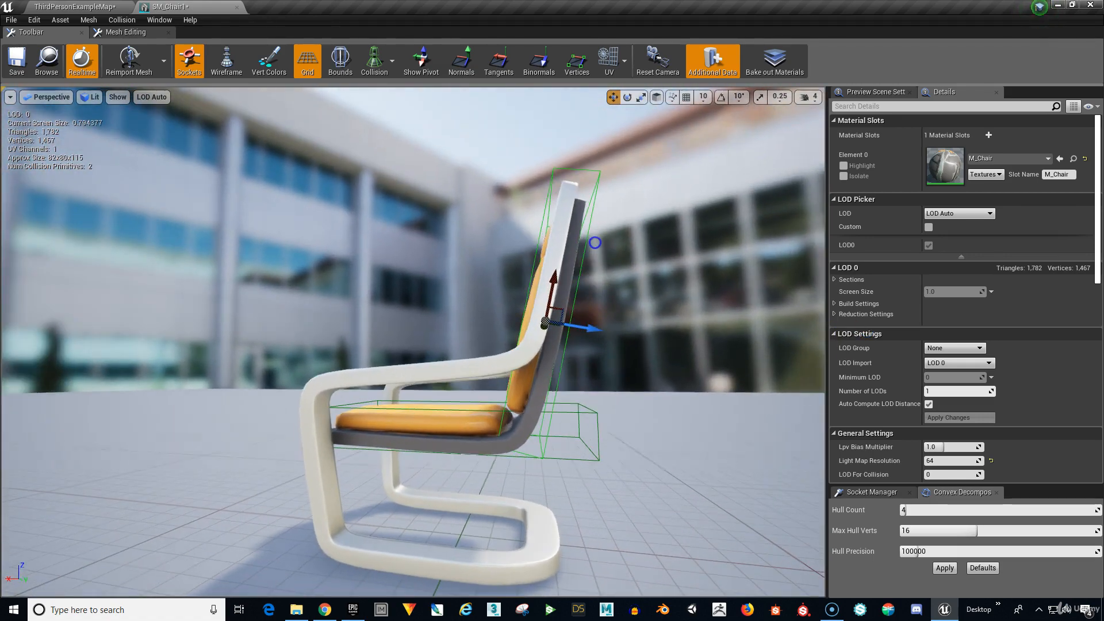
Shorten the seat collision box front to back and shift it forward to fit the cushion, meeting the backrest box
click(588, 418)
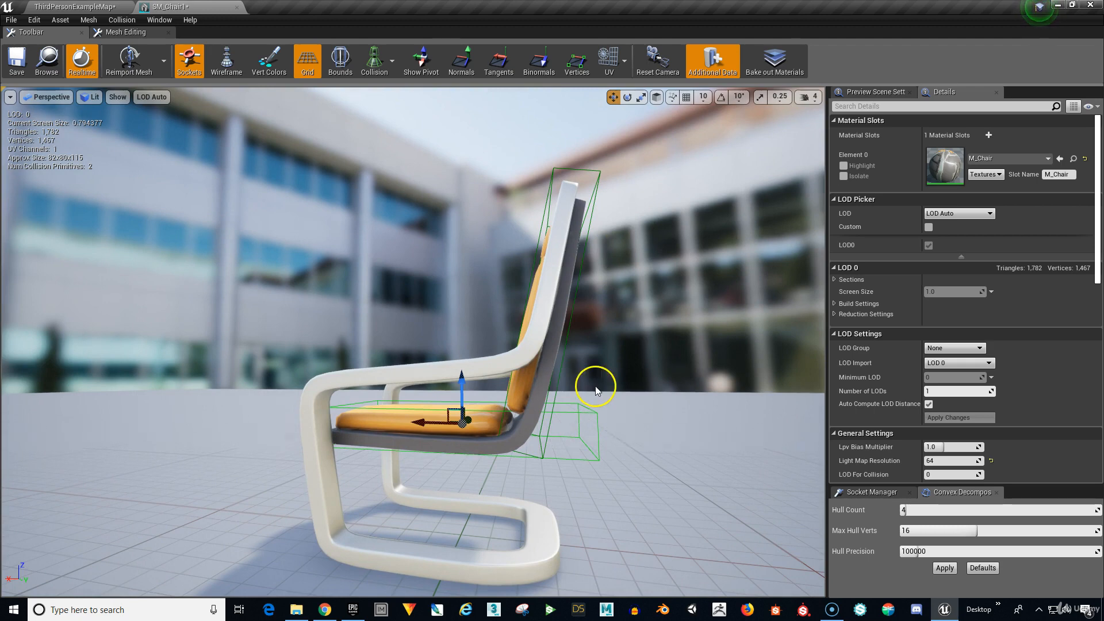
click(641, 97)
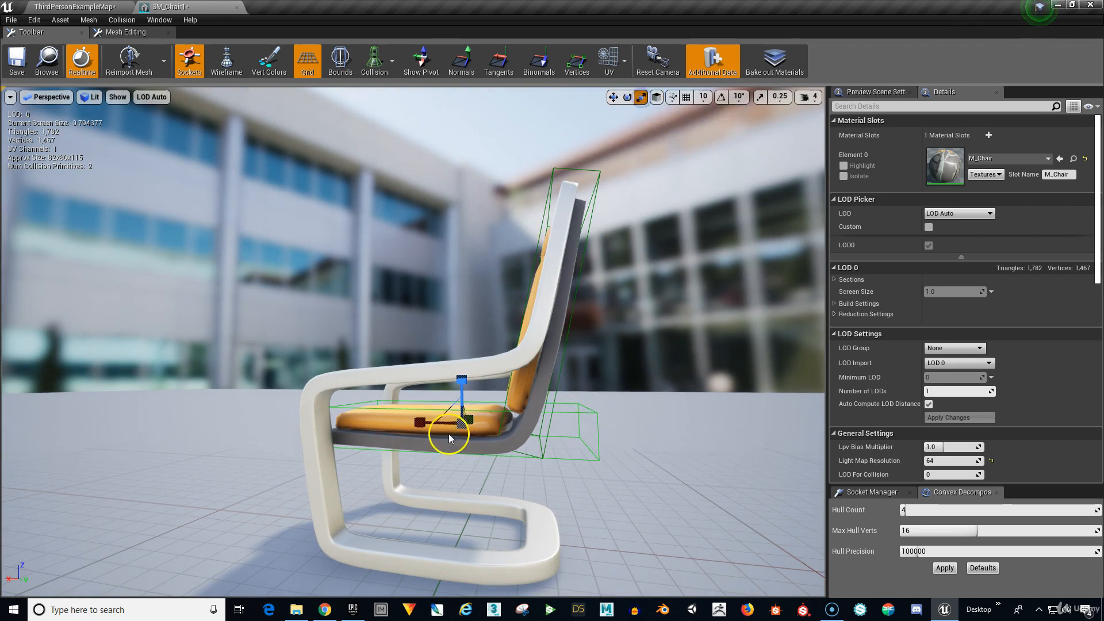
drag(417, 424, 423, 423)
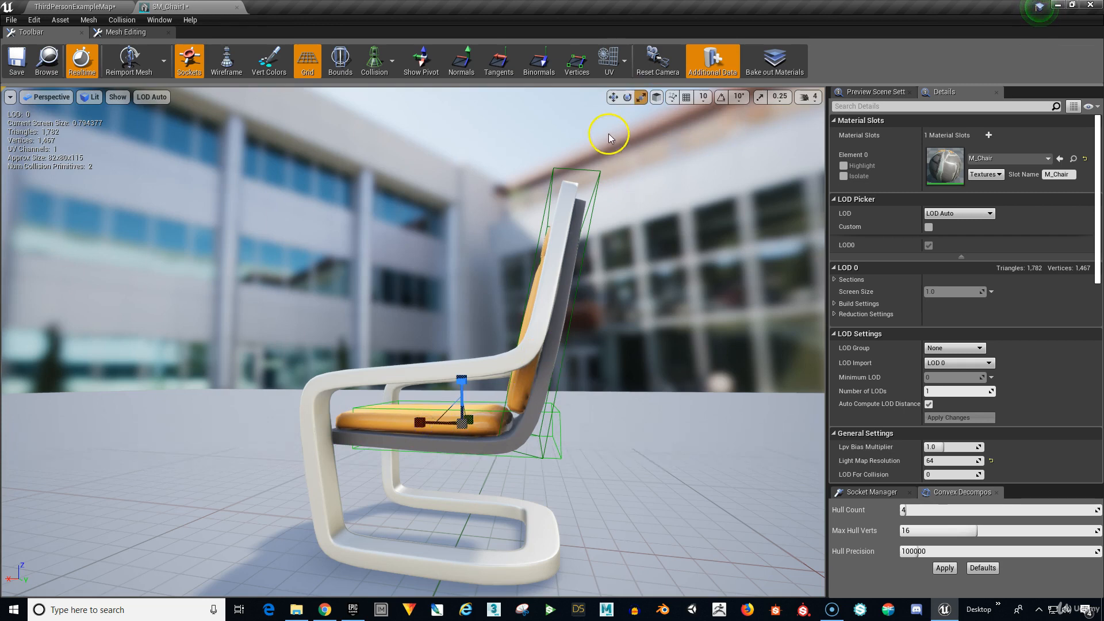
click(614, 98)
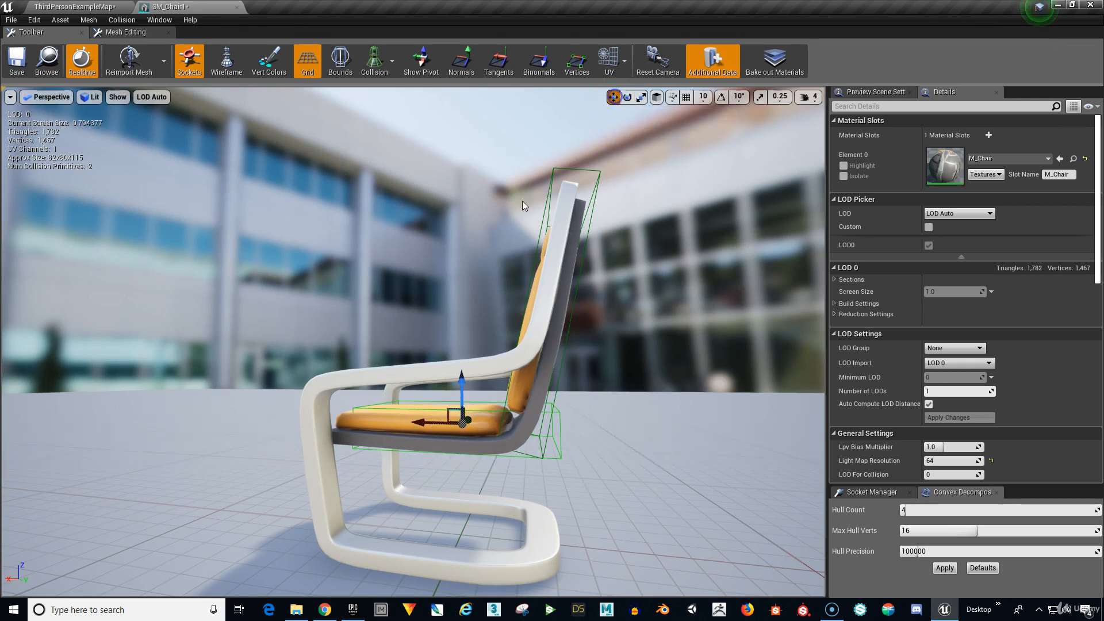
drag(415, 422, 404, 429)
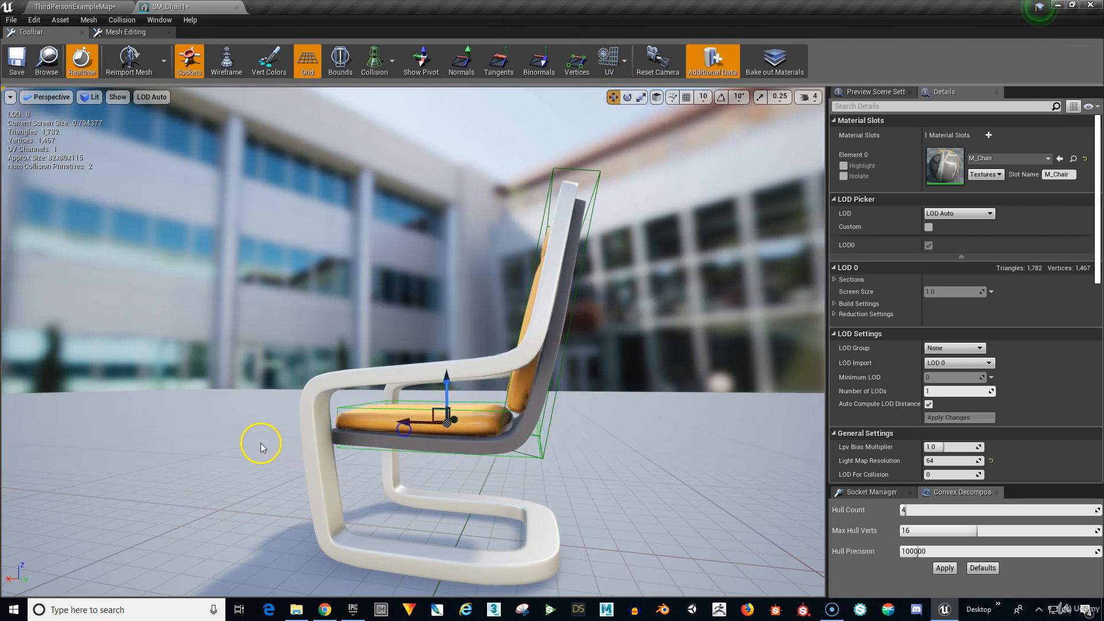
drag(261, 442, 443, 527)
drag(260, 379, 251, 384)
drag(518, 443, 564, 432)
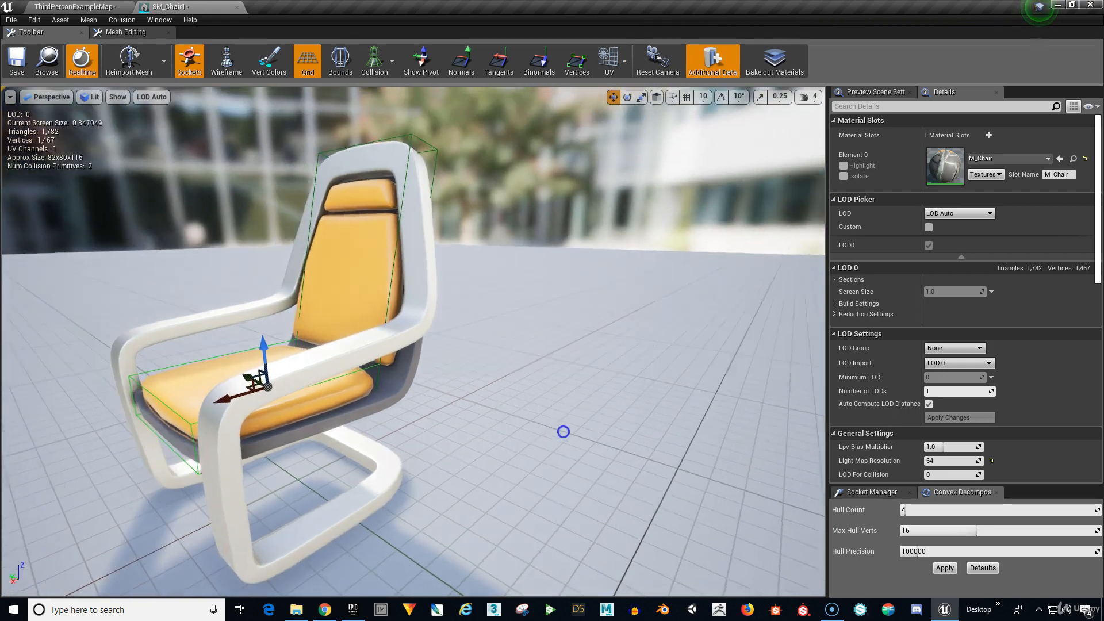
Duplicate the seat collision box and rotate the copy so it stands upright along one side of the chair
right_drag(563, 432, 621, 409)
alt+drag(524, 442, 477, 447)
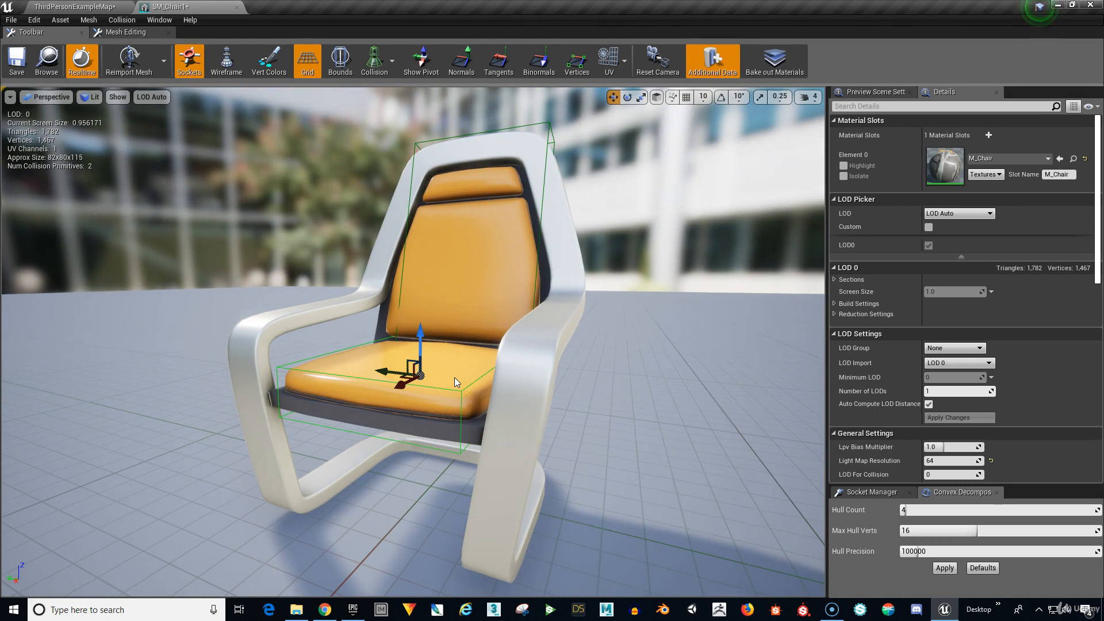
right_drag(603, 395, 621, 387)
drag(621, 388, 616, 415)
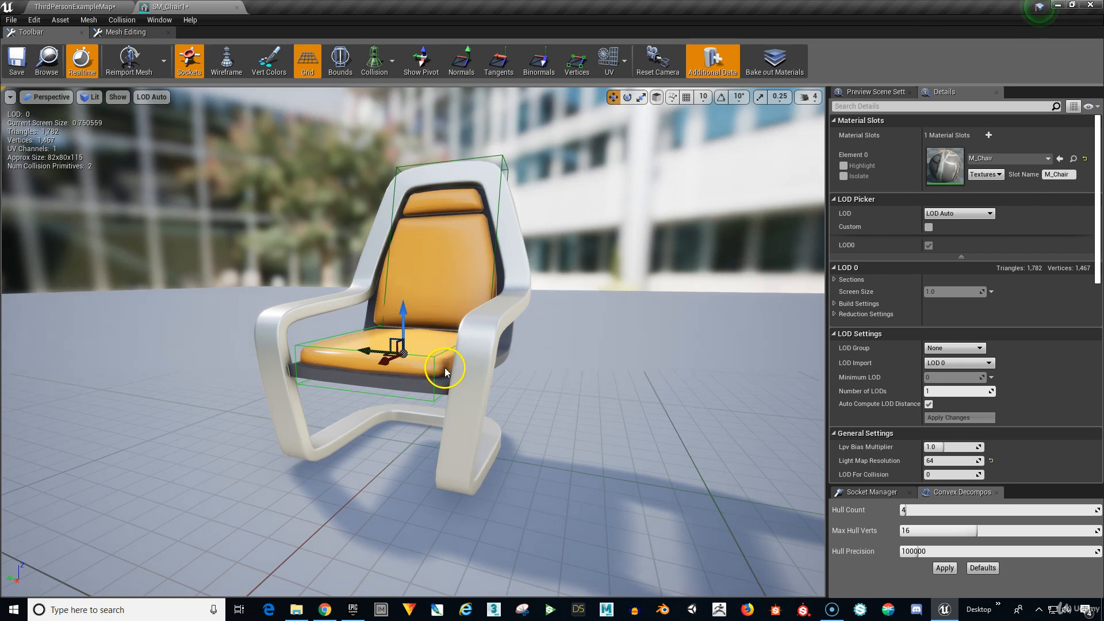
key(ctrl+d)
click(447, 352)
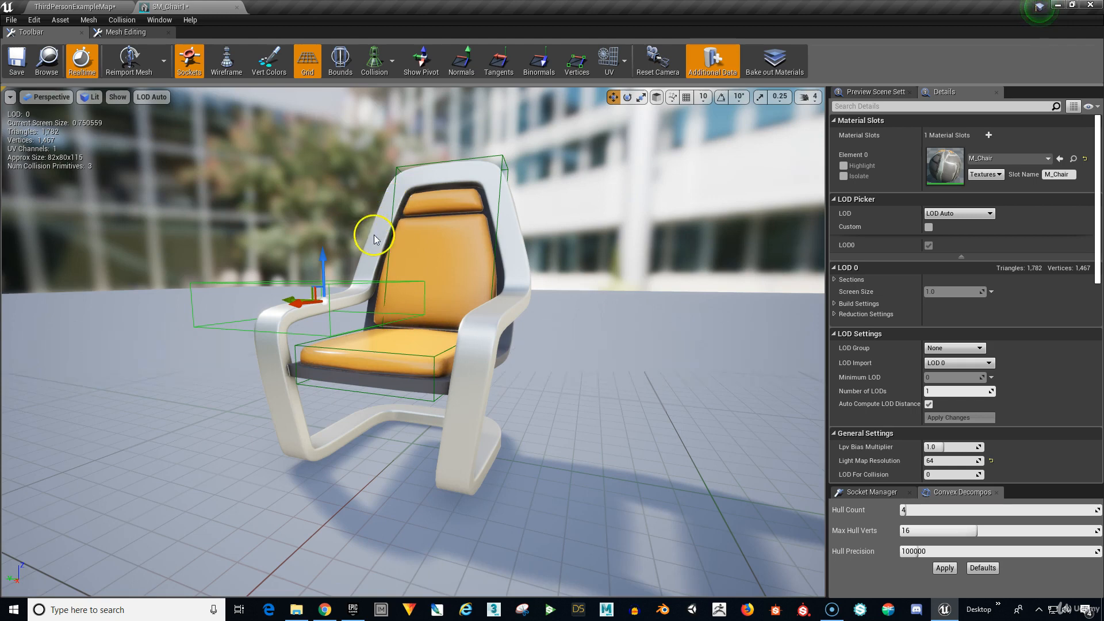
key(e)
click(353, 260)
drag(353, 259, 376, 322)
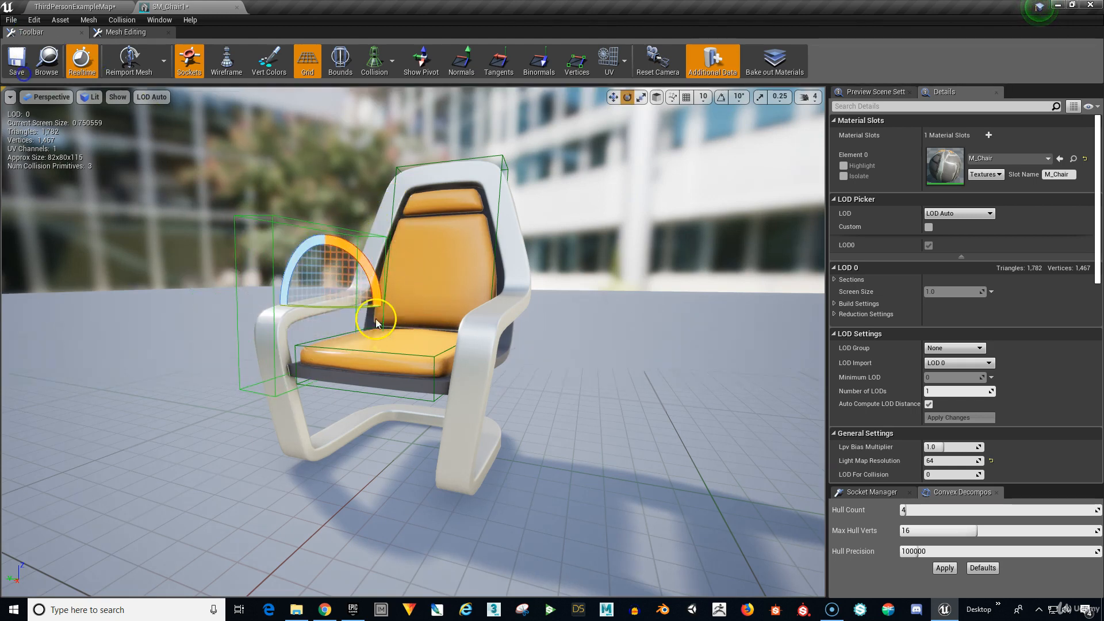
Move the upright side collision box down and back so it spans the chair's armrest and base
scroll(409, 437, up, 5)
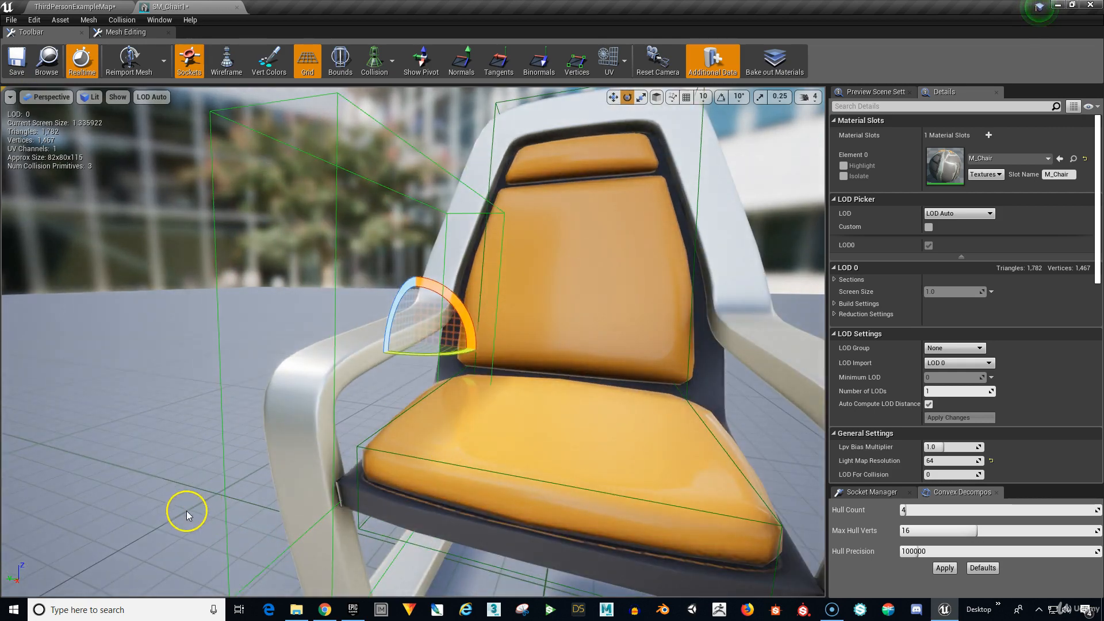
alt+drag(165, 481, 610, 474)
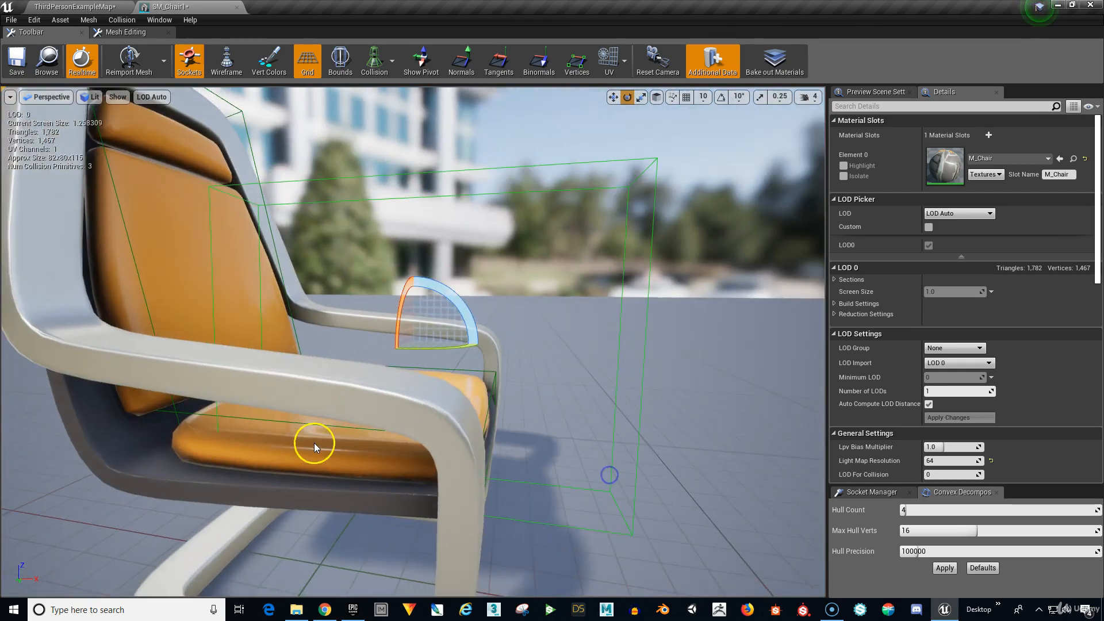
drag(395, 411, 447, 458)
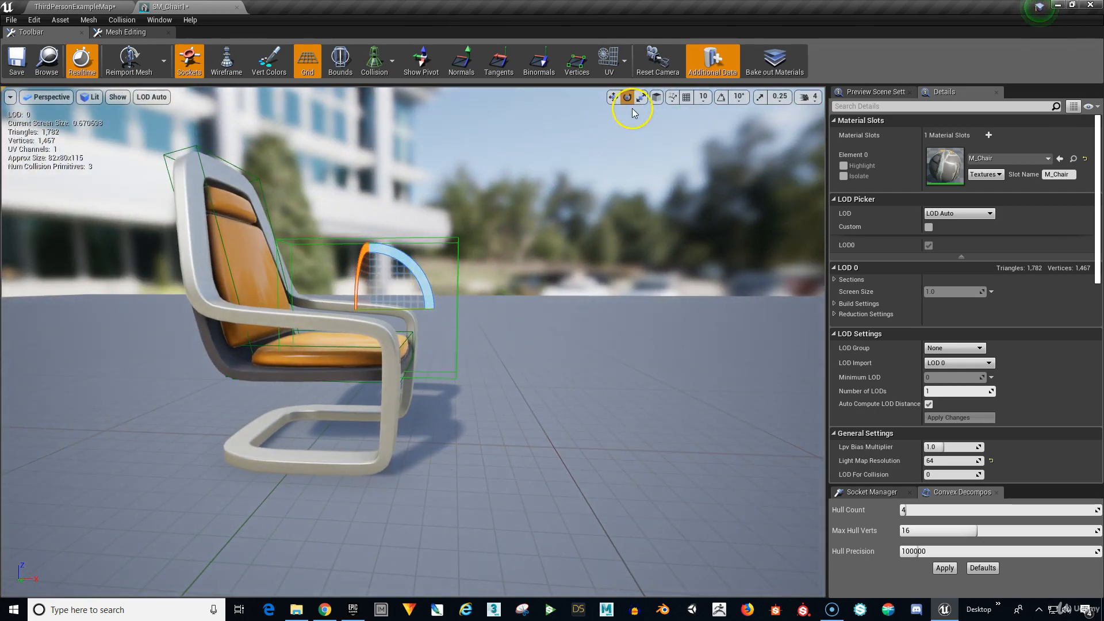
click(613, 97)
drag(356, 353, 350, 418)
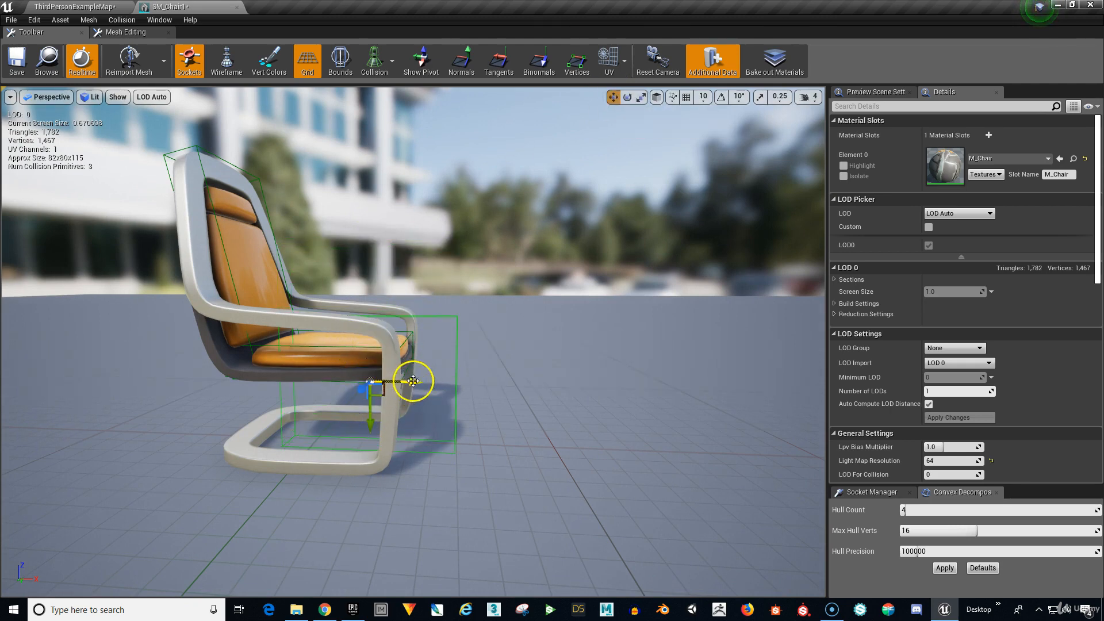
drag(412, 382, 349, 399)
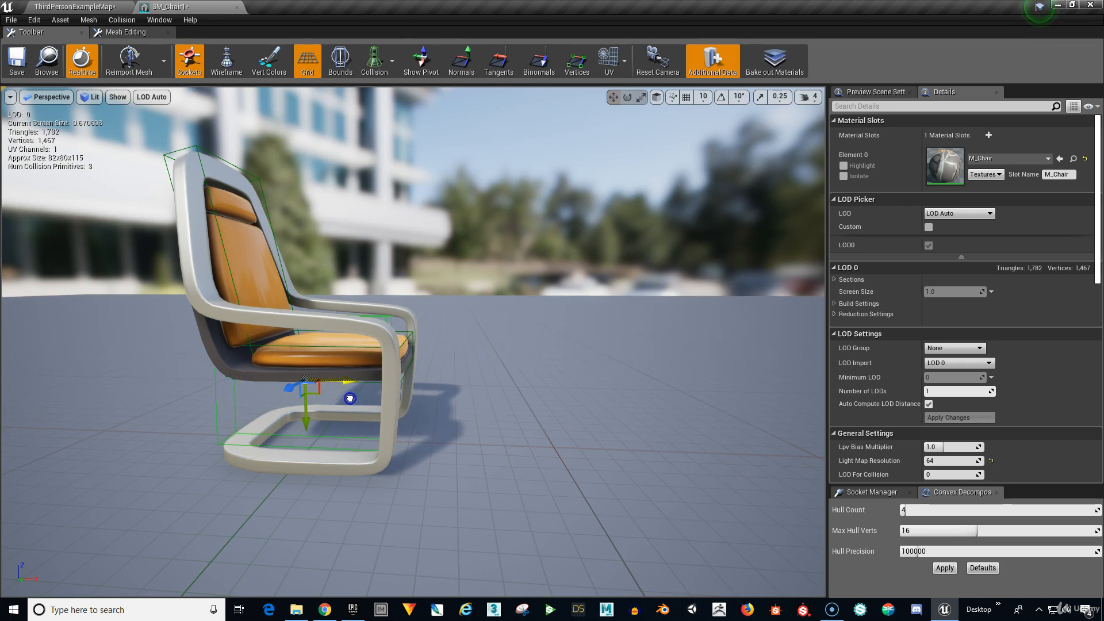
Lower the side collision box slightly and shift it outward to the nearby side frame
drag(509, 384, 473, 401)
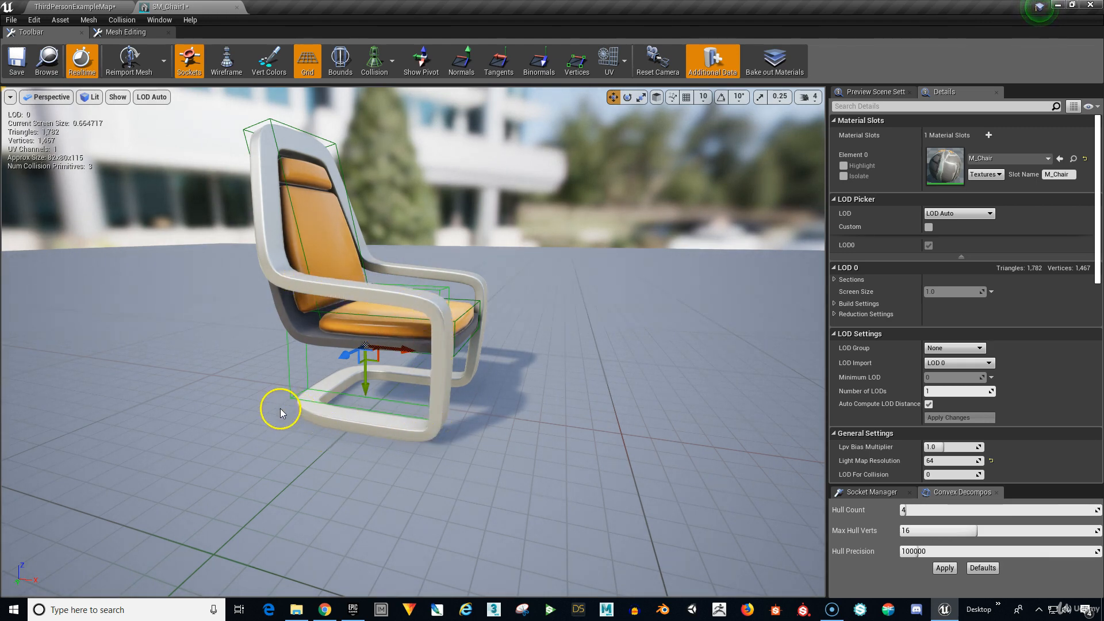
drag(547, 372, 478, 365)
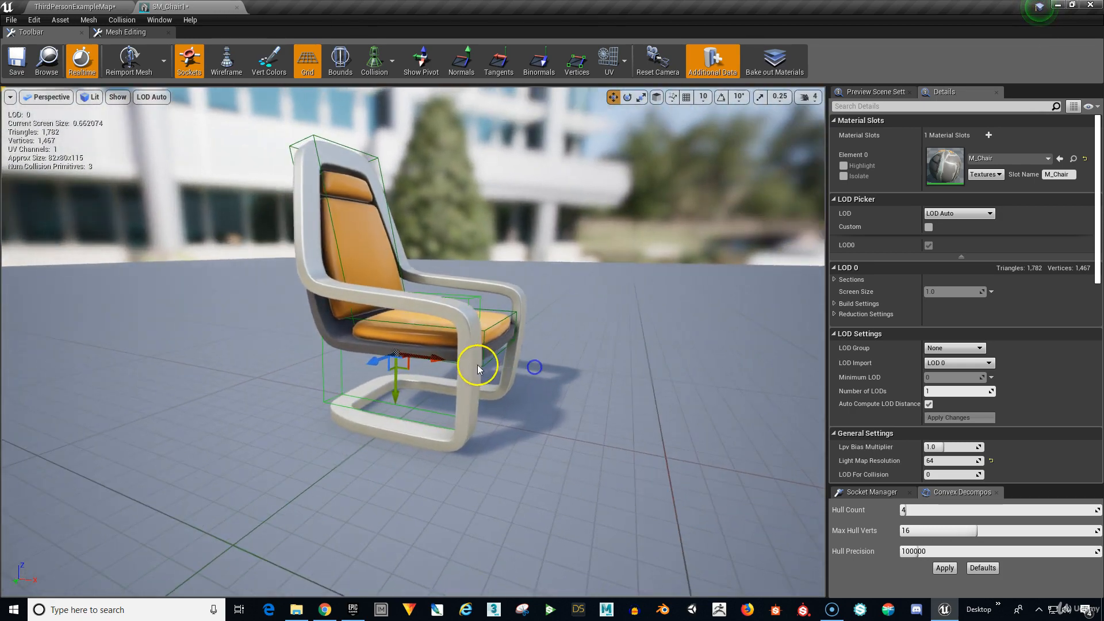
drag(395, 393, 393, 406)
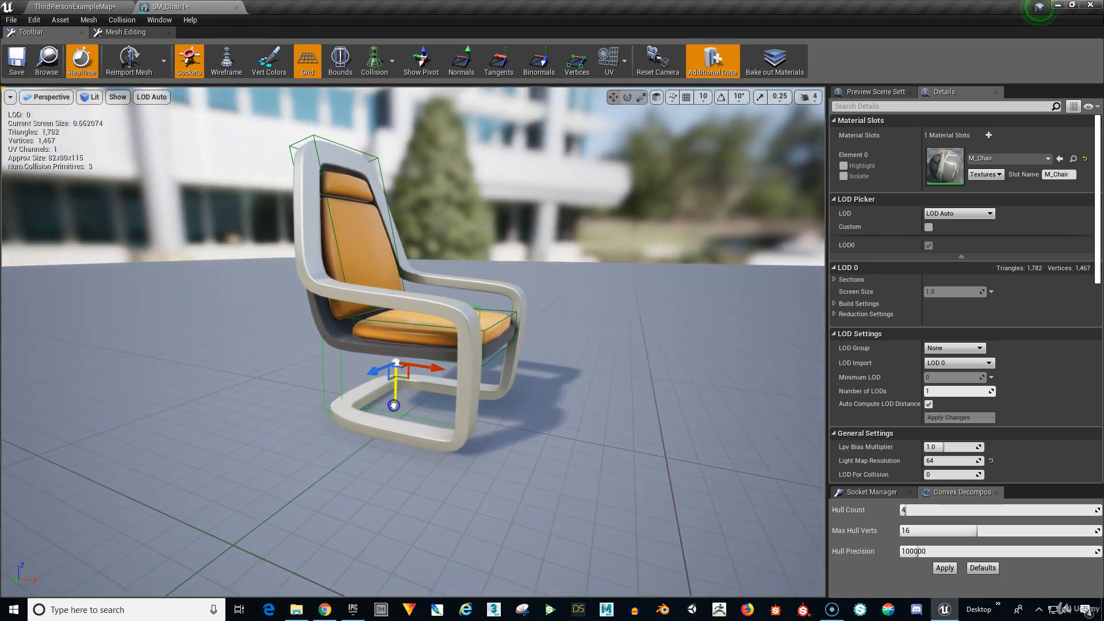
drag(590, 387, 500, 405)
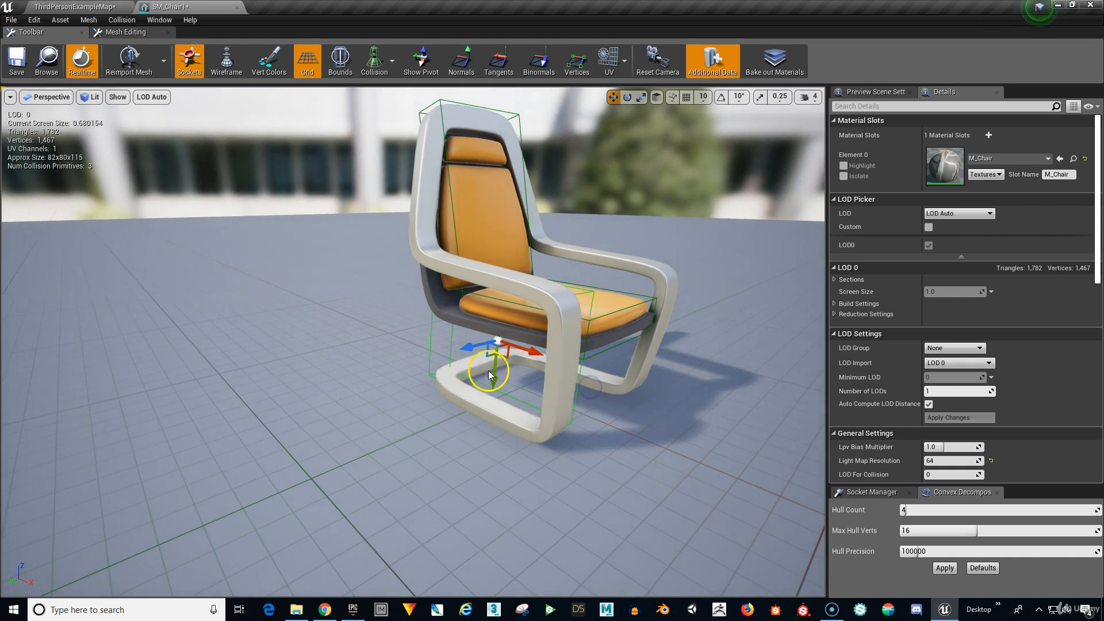
drag(467, 351, 454, 357)
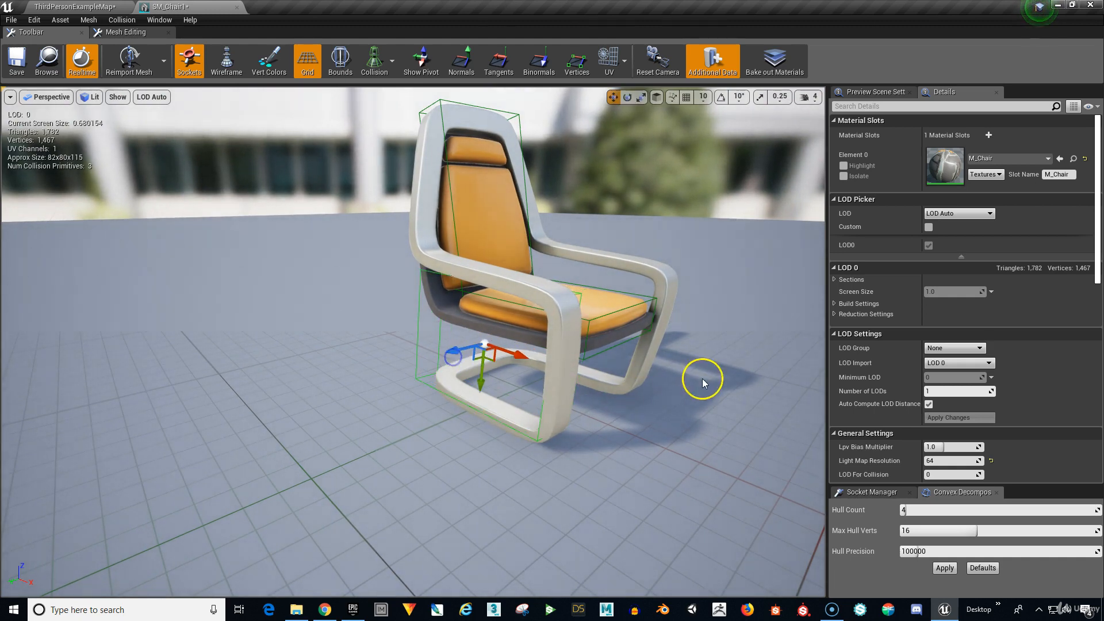
Tilt the side collision box to follow the chair leg's lean and shift it outward against the leg
drag(702, 378, 571, 399)
key(f)
mouse_move(609, 364)
mouse_down()
mouse_move(613, 390)
mouse_move(611, 350)
mouse_up()
key(e)
drag(454, 233, 484, 280)
key(w)
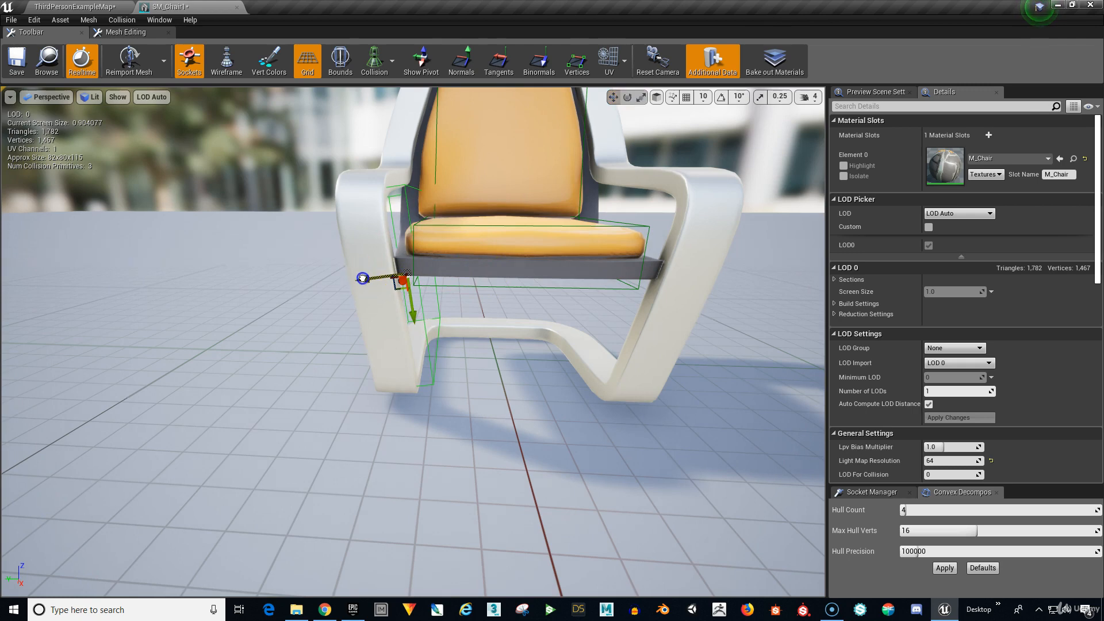
mouse_move(365, 279)
mouse_down()
mouse_move(347, 285)
mouse_move(356, 283)
mouse_up()
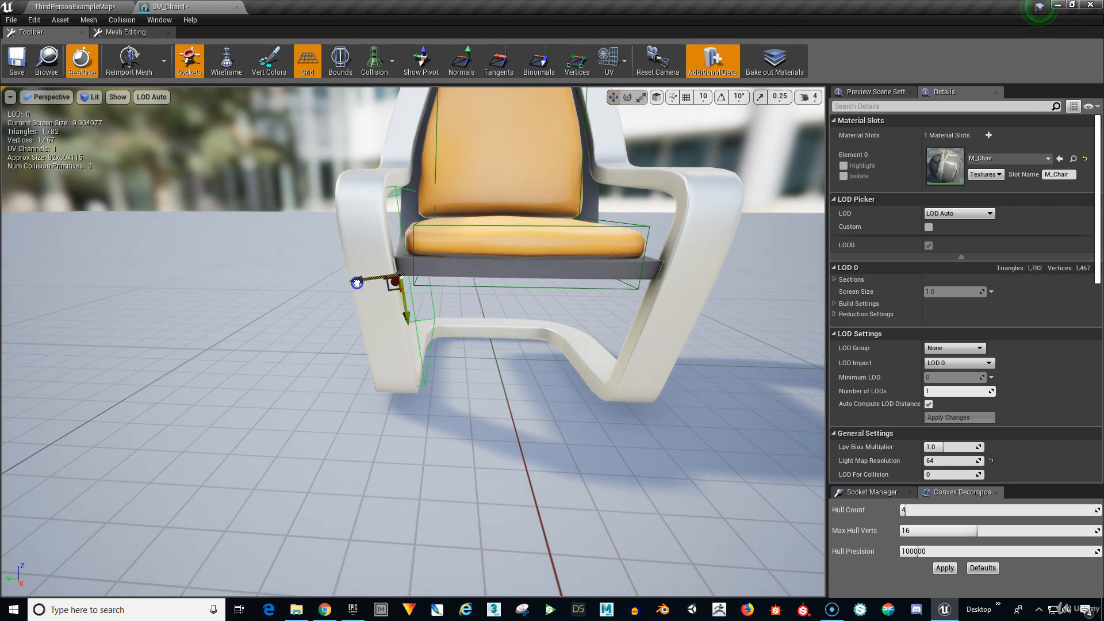
Rotate the side collision box slightly to follow the armrest's slope and raise it to fit the side frame
drag(249, 399, 515, 395)
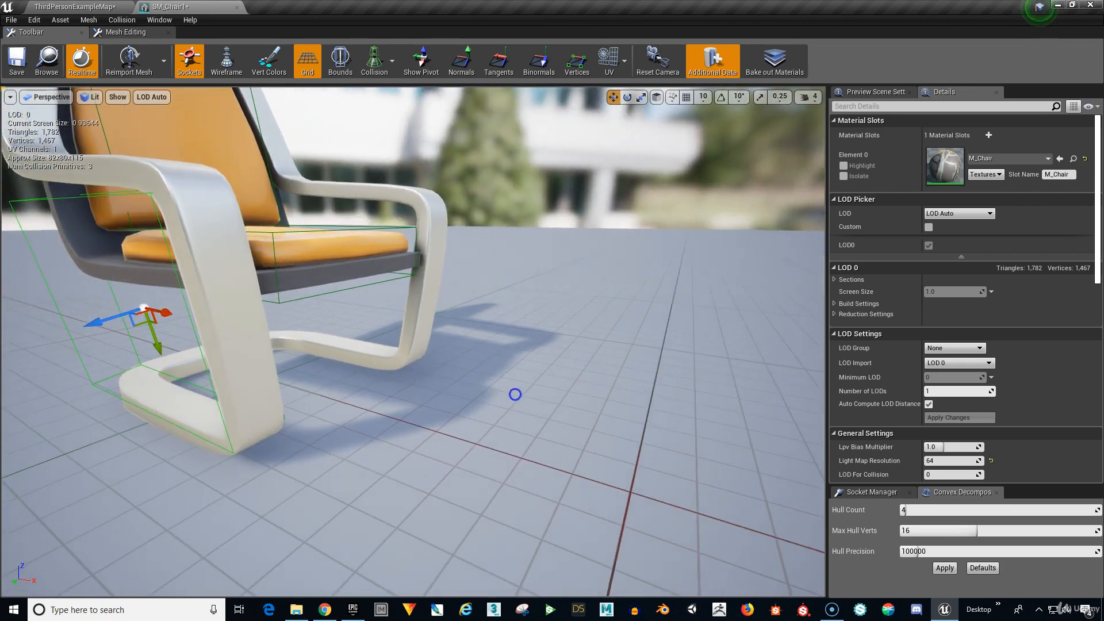
right_click(250, 402)
middle_drag(513, 421, 456, 415)
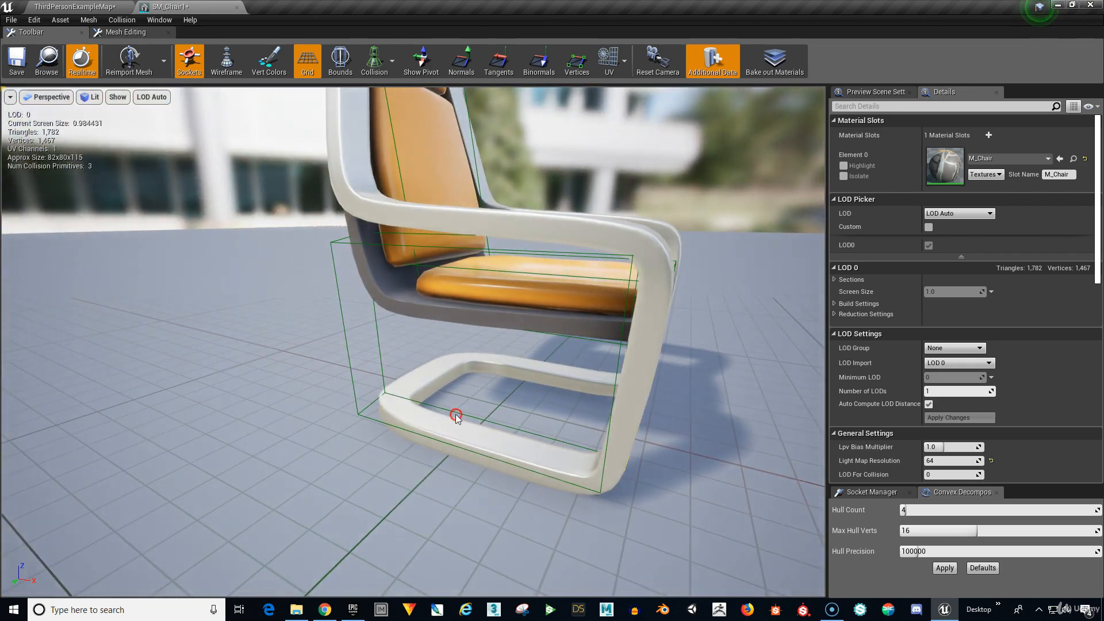
mouse_move(456, 417)
mouse_down()
mouse_move(493, 475)
mouse_move(592, 451)
mouse_move(611, 432)
mouse_up()
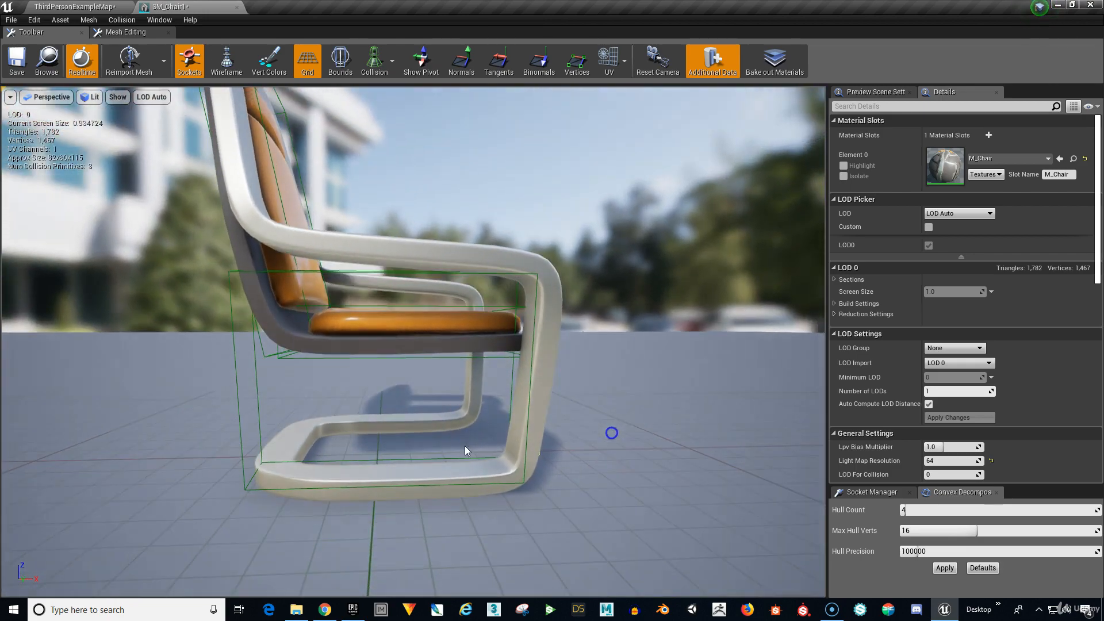
click(351, 271)
key(e)
drag(357, 325, 384, 336)
drag(485, 413, 488, 409)
key(w)
drag(377, 416, 390, 404)
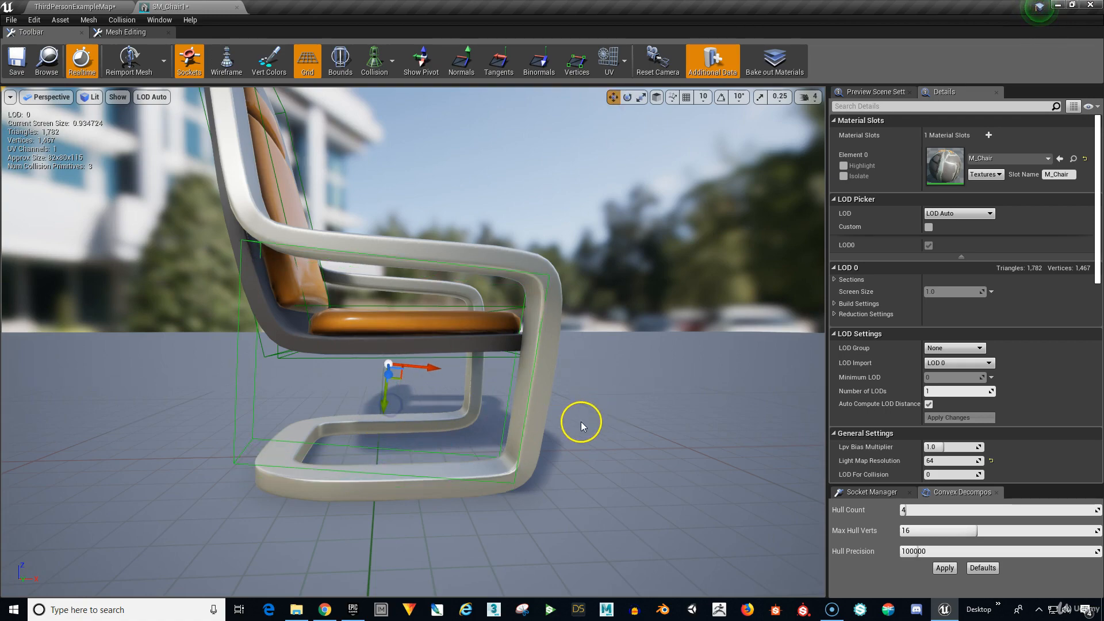
Duplicate the fitted side collision box and move the copy across toward the opposite armrest
drag(572, 426, 594, 499)
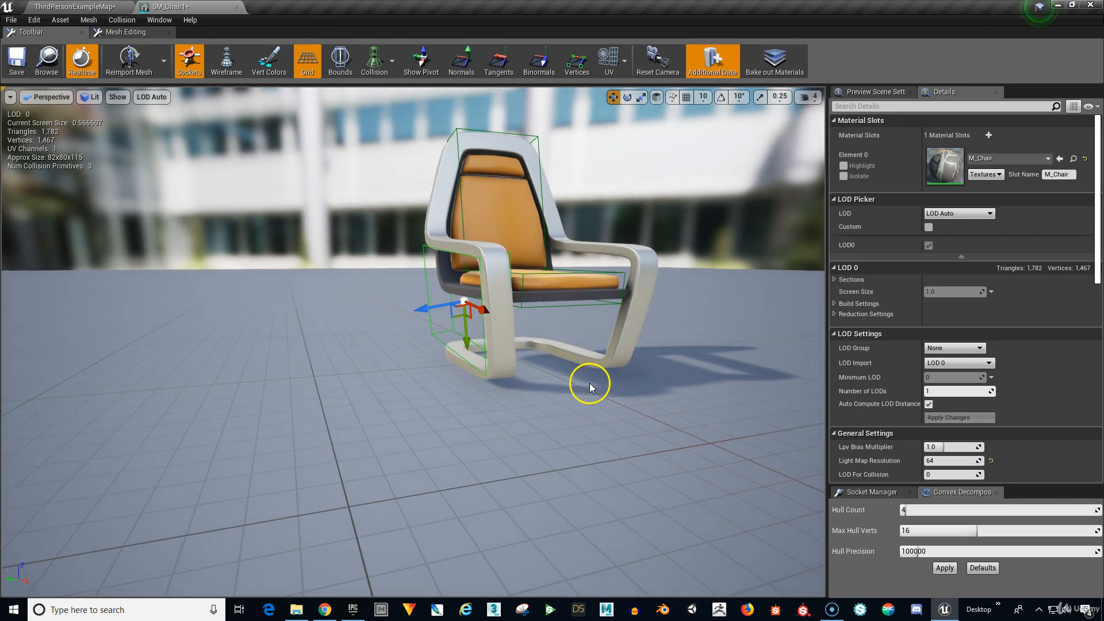
key(ctrl+w)
drag(430, 272, 576, 245)
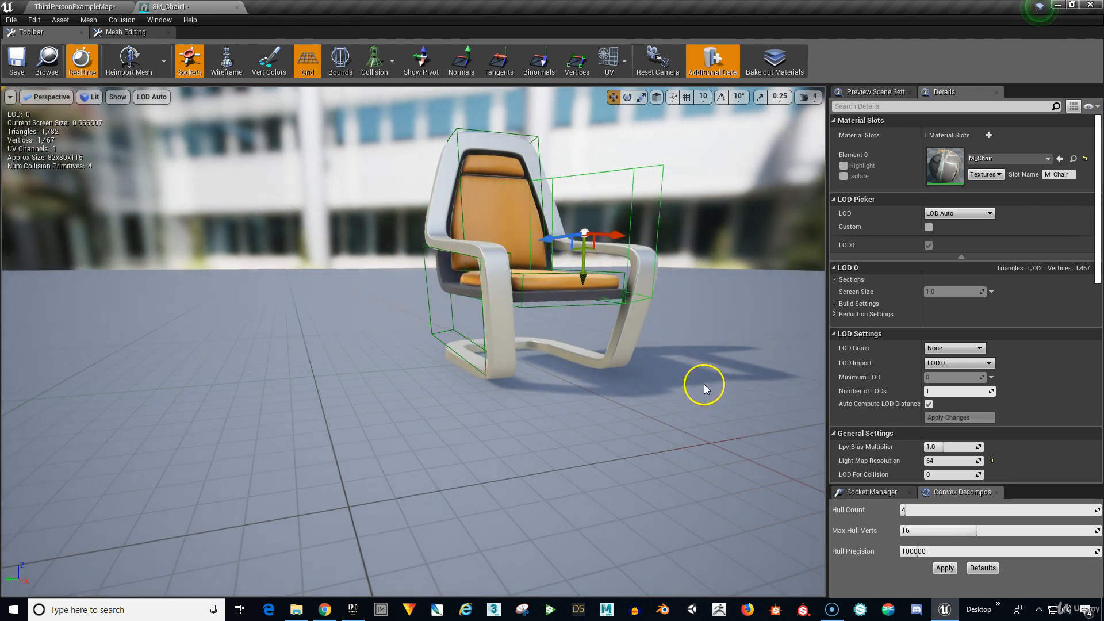
Tilt the duplicated side collision box the other way to match the opposite leg's outward lean
scroll(704, 385, up, 4)
scroll(686, 391, up, 4)
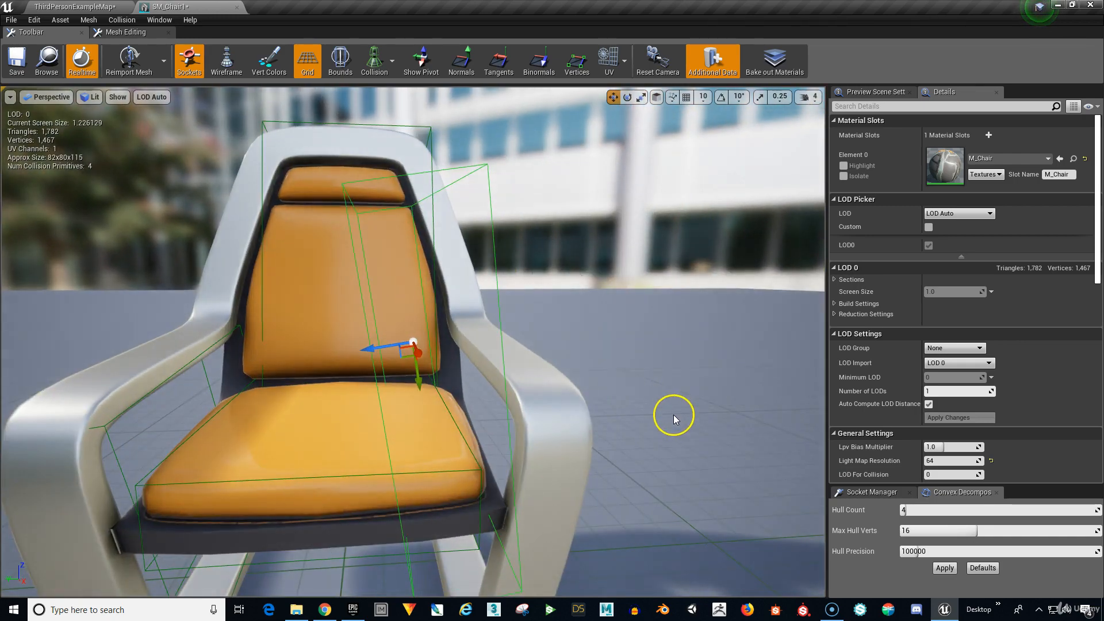
alt+drag(681, 407, 656, 402)
key(e)
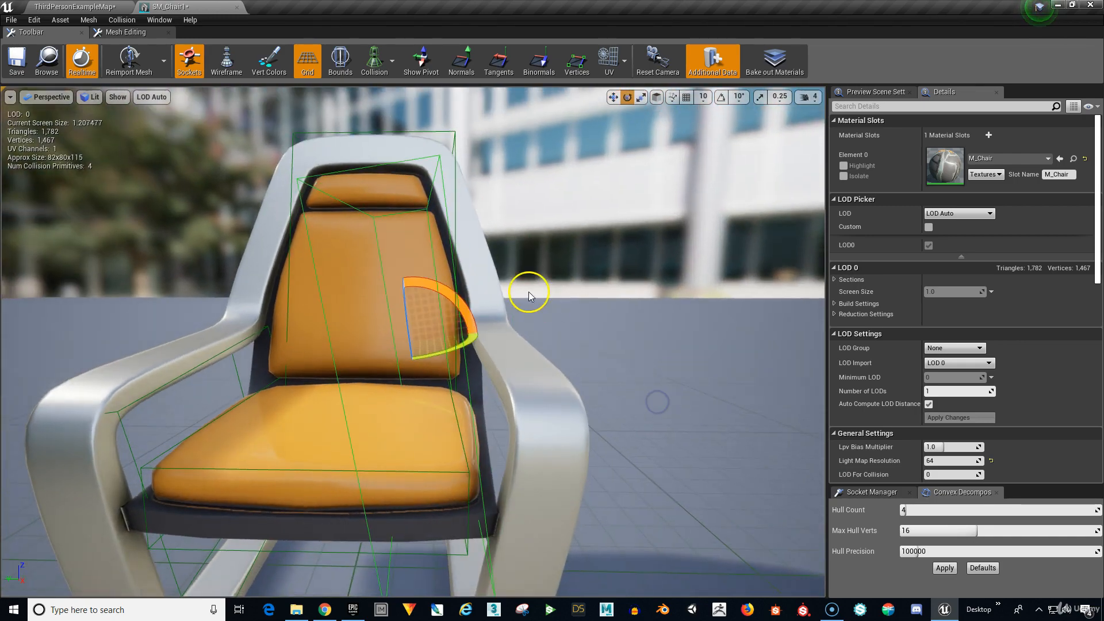
mouse_move(482, 300)
mouse_down()
mouse_move(511, 320)
mouse_move(497, 295)
mouse_up()
Move the duplicated side box outward and down over the opposite armrest and leg, fine-tuning its rotation to fit
key(f)
key(w)
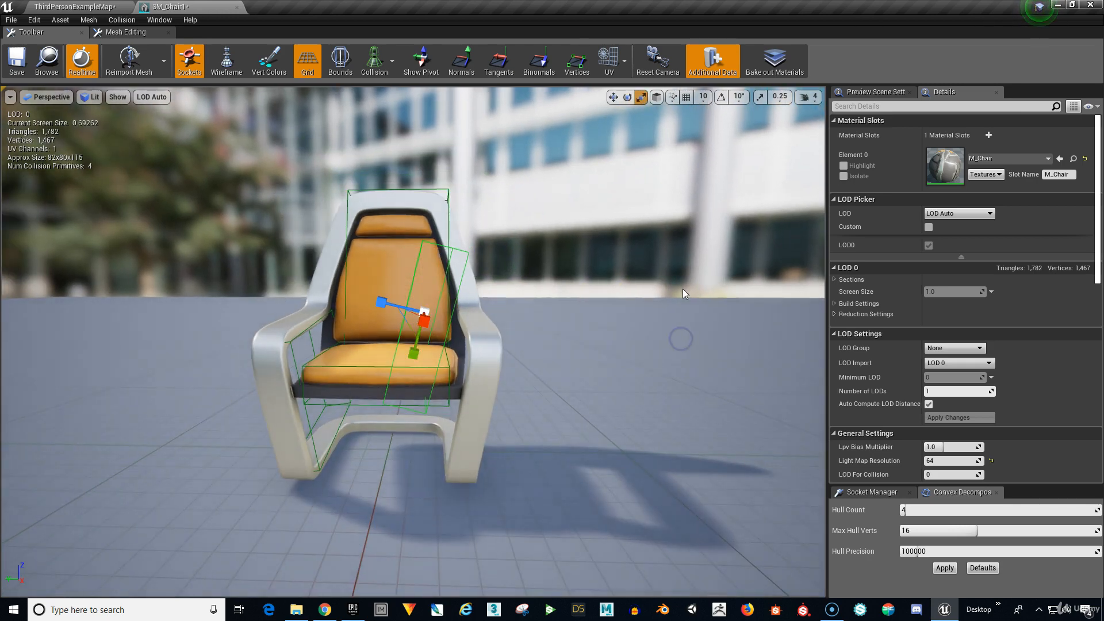
drag(381, 303, 440, 329)
key(e)
drag(469, 273, 461, 277)
key(w)
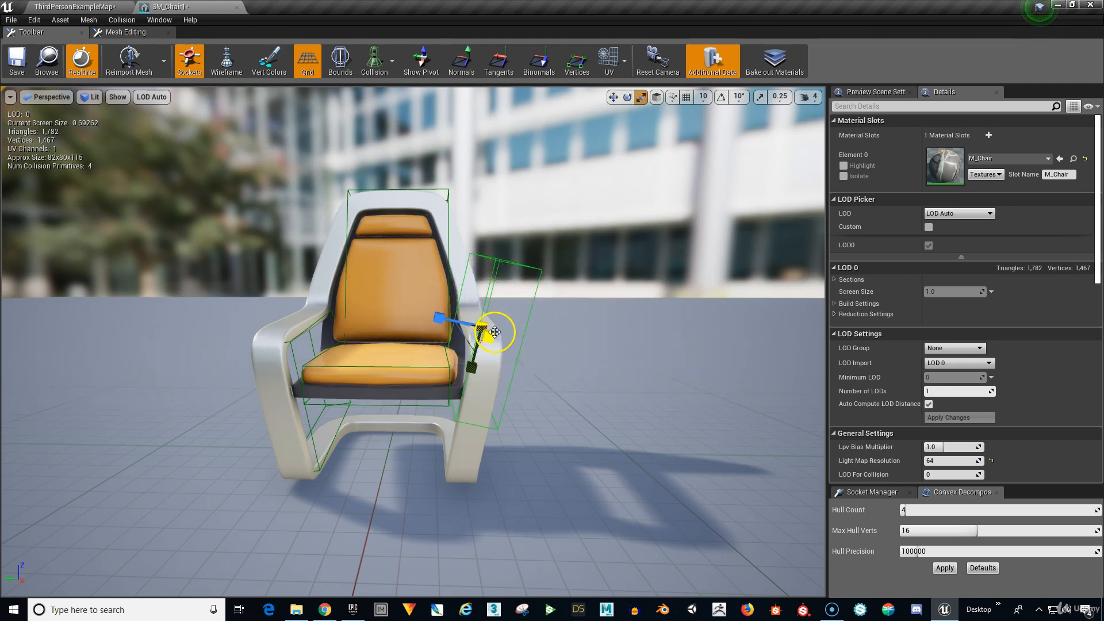
drag(486, 355, 458, 425)
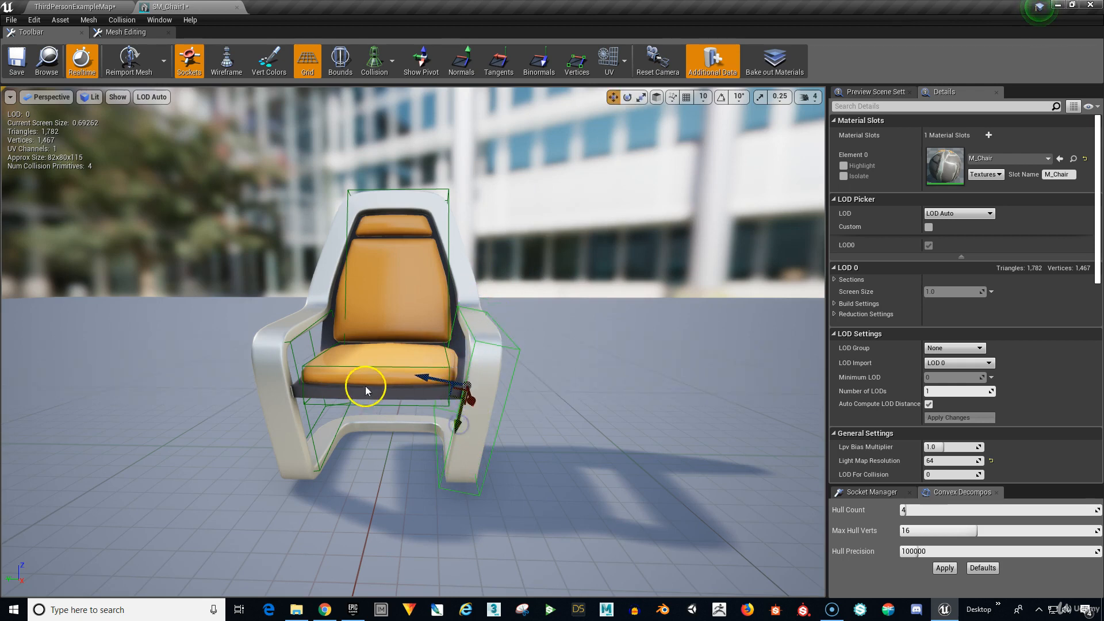
Select the original side collision box and move it outward so it encloses its own armrest and leg
key(e)
drag(594, 400, 585, 404)
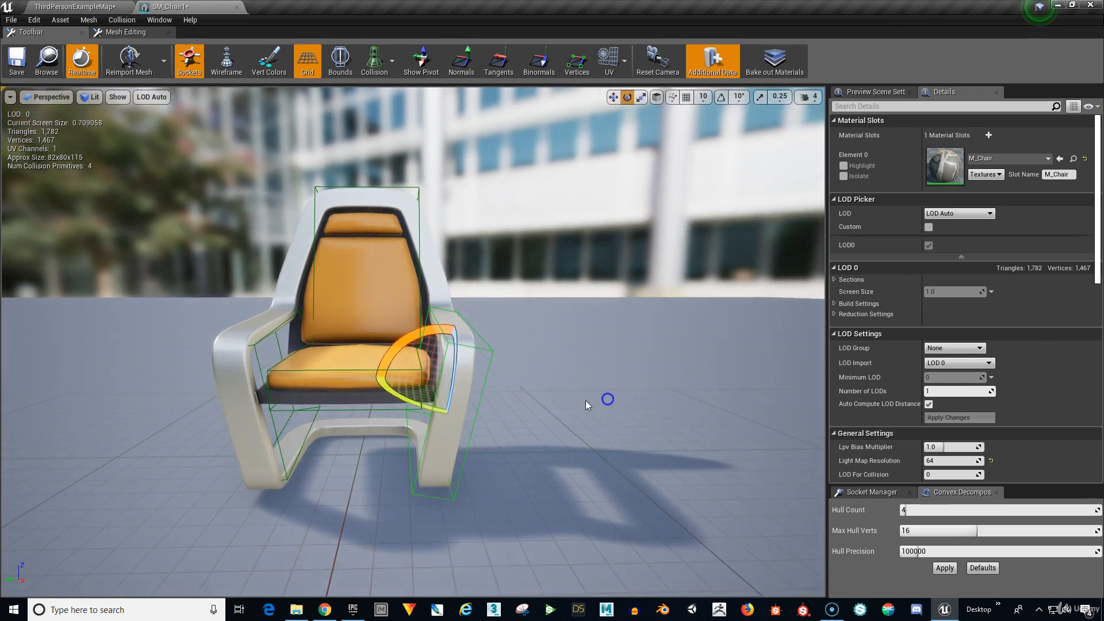
click(256, 362)
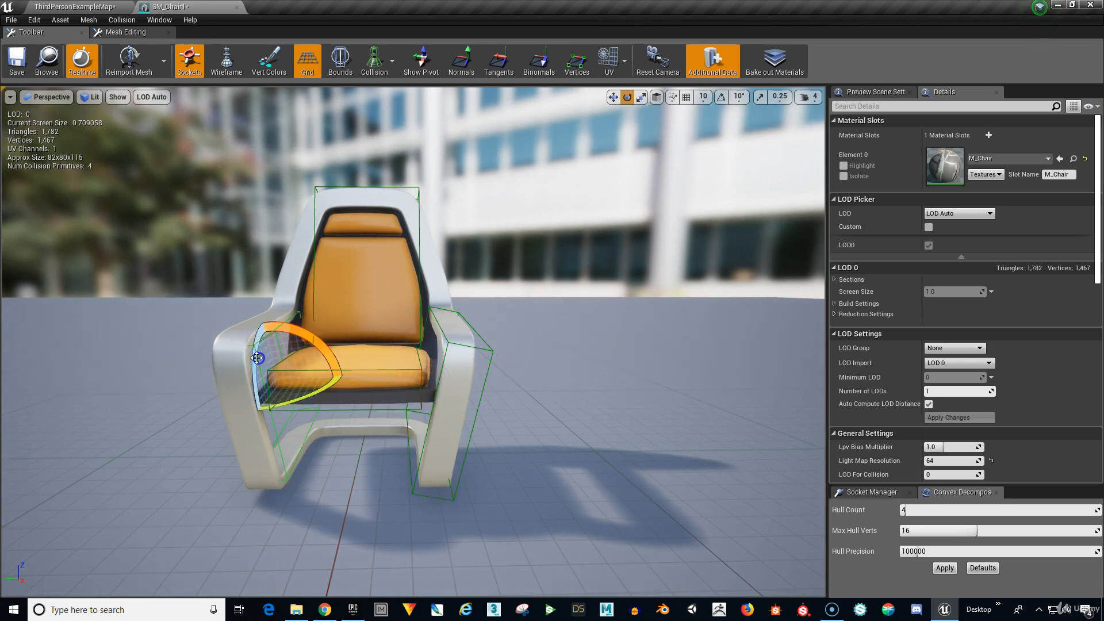
click(612, 98)
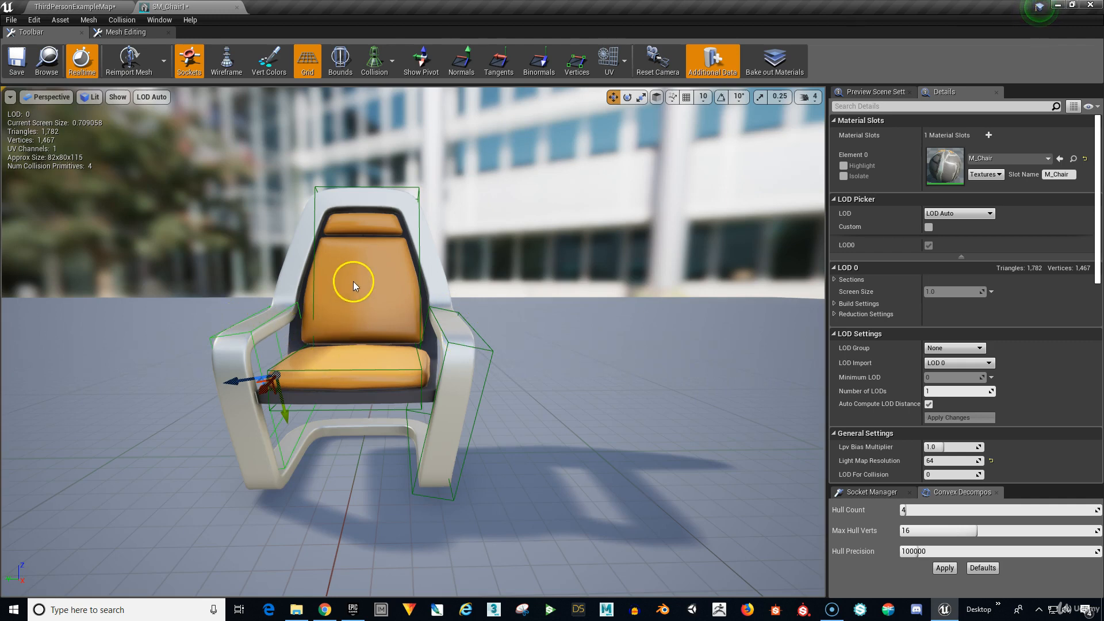
Scale the backrest collision box wider so it covers the full width of the chair's back frame
click(320, 188)
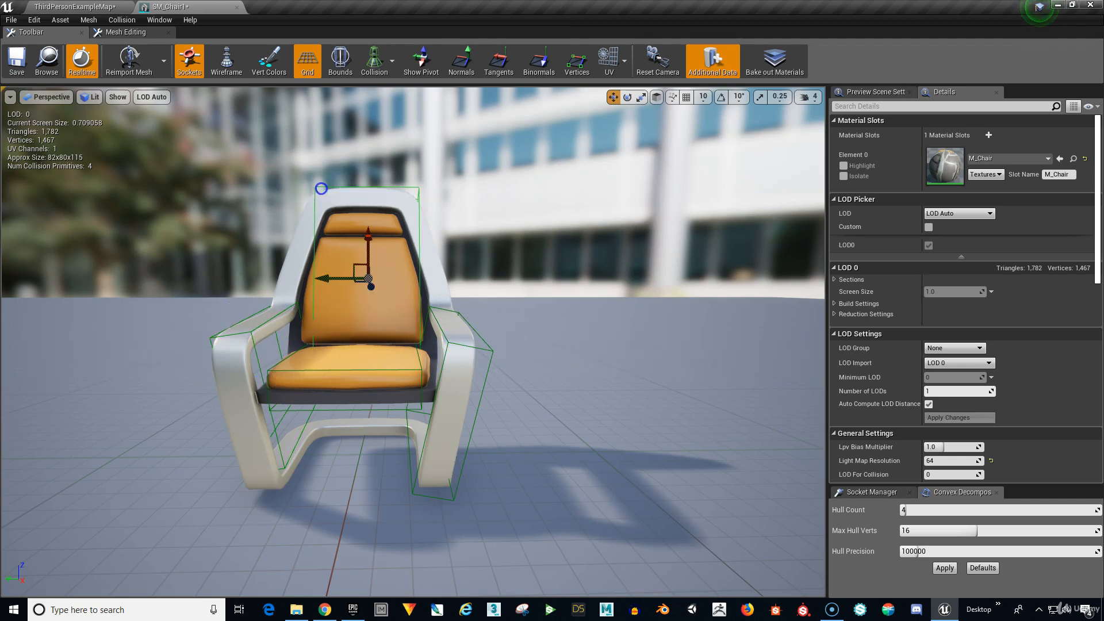
click(641, 100)
drag(325, 279, 318, 282)
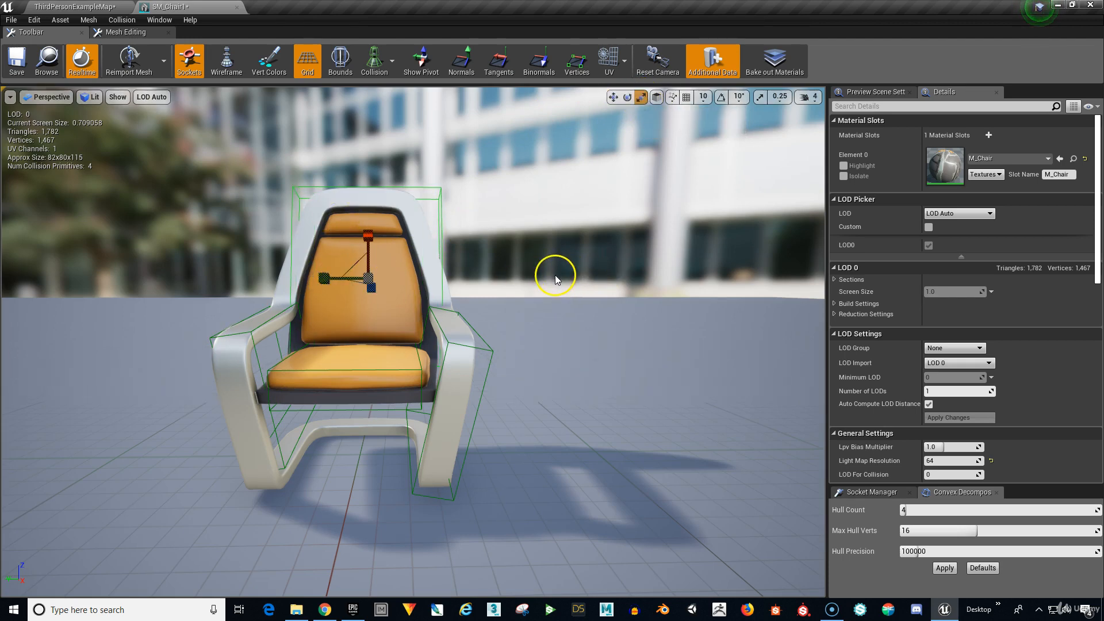
Save the SM_Chair1 mesh and return to the ThirdPersonExampleMap level with the chair and Sevarog in view
drag(561, 271, 571, 305)
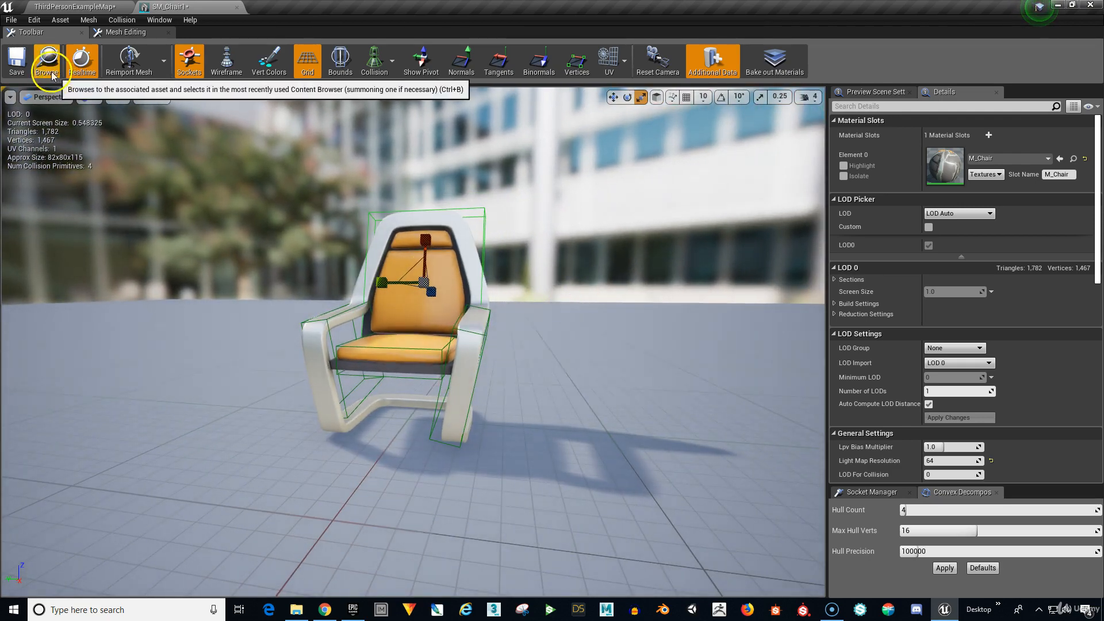
click(17, 60)
click(64, 6)
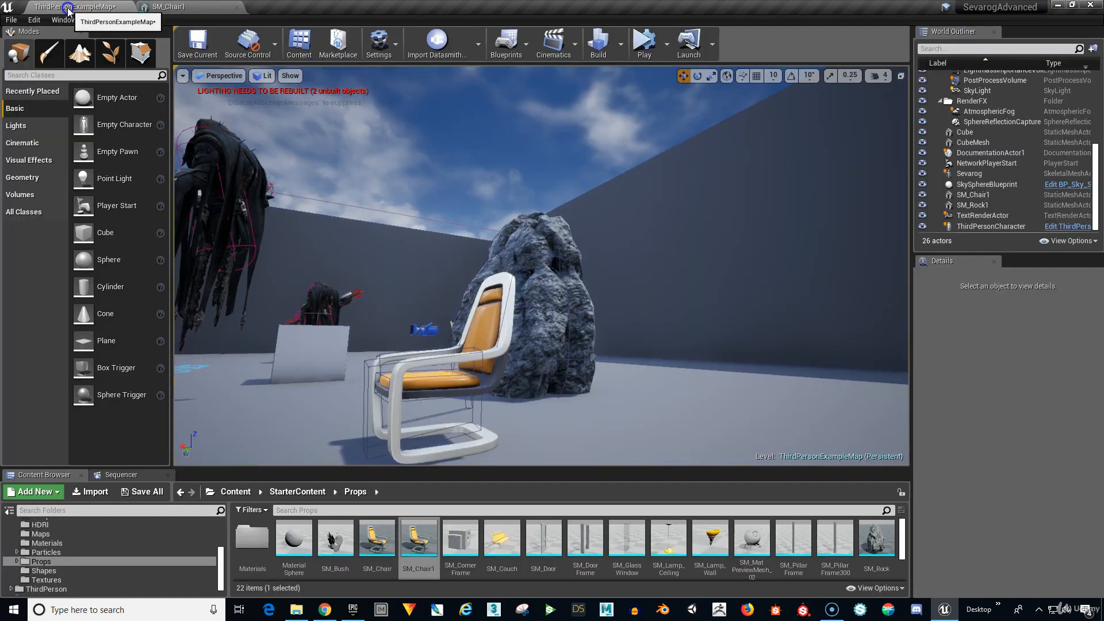
drag(609, 239, 733, 366)
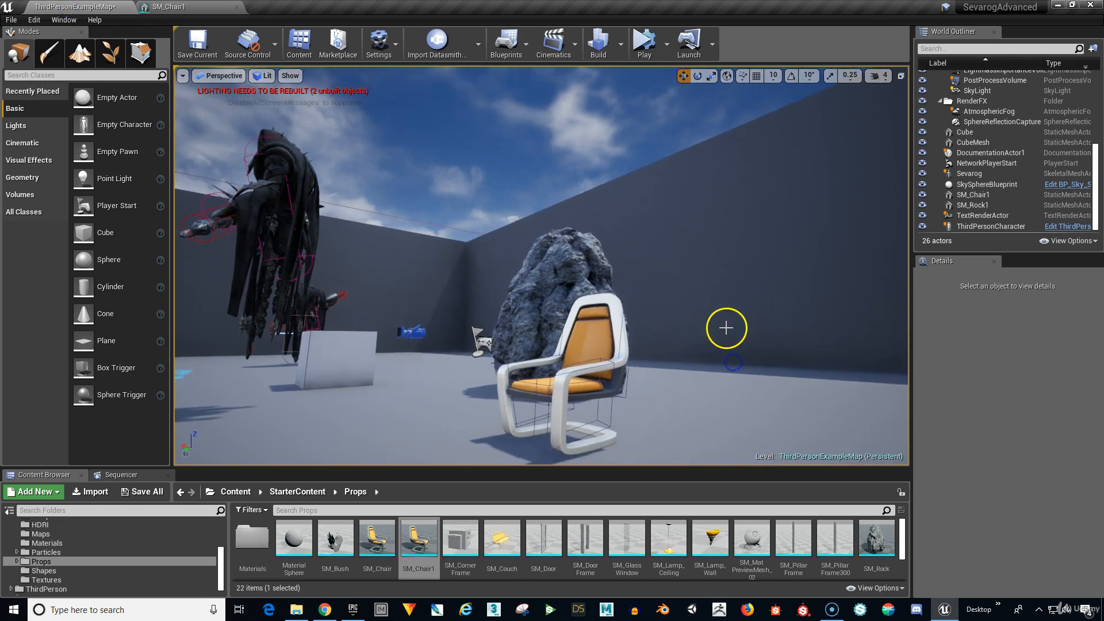
Start simulating the ThirdPersonExampleMap level with the chair in view and select the Sevarog actor
mouse_move(724, 327)
mouse_down()
mouse_move(727, 349)
mouse_move(731, 321)
mouse_up()
right_drag(731, 321, 739, 281)
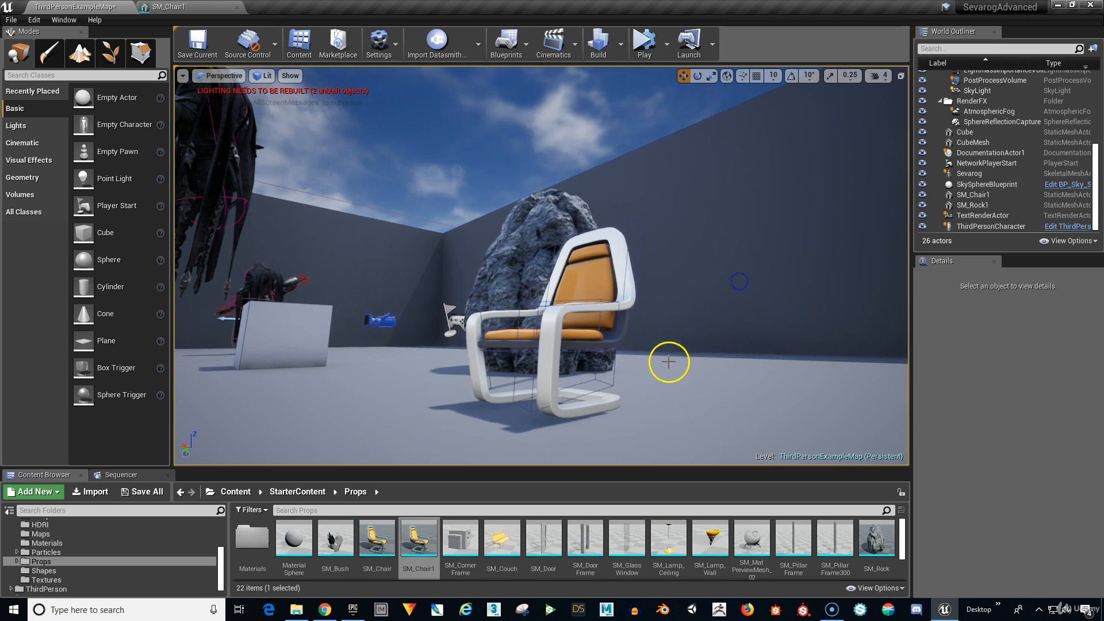
key(e)
mouse_move(667, 366)
right_down()
mouse_move(693, 372)
mouse_move(670, 374)
right_up()
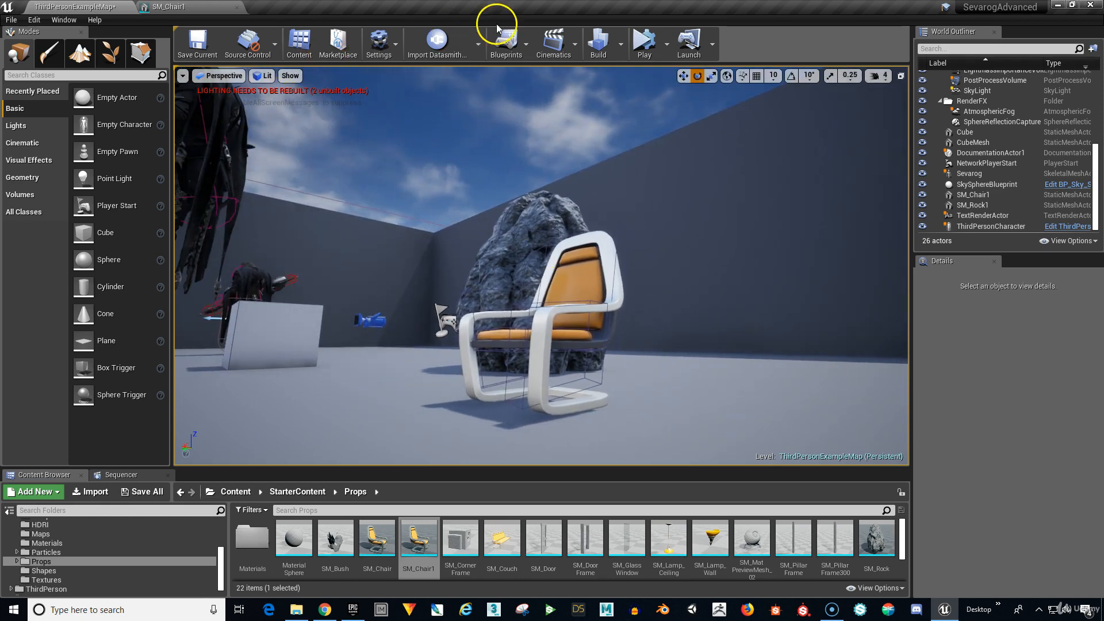
click(638, 45)
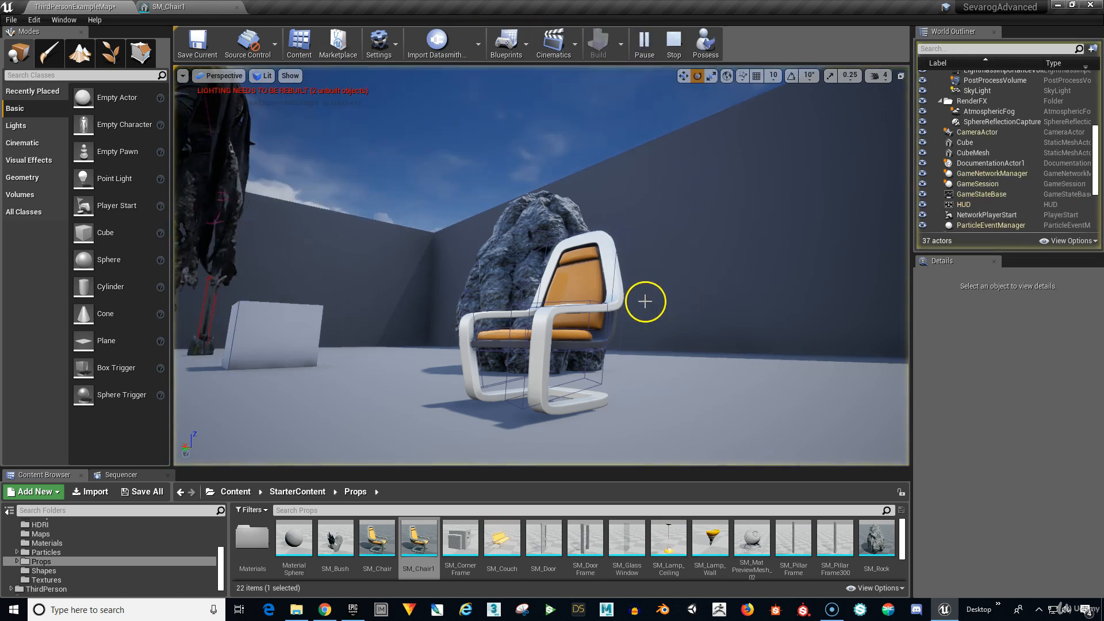
click(232, 163)
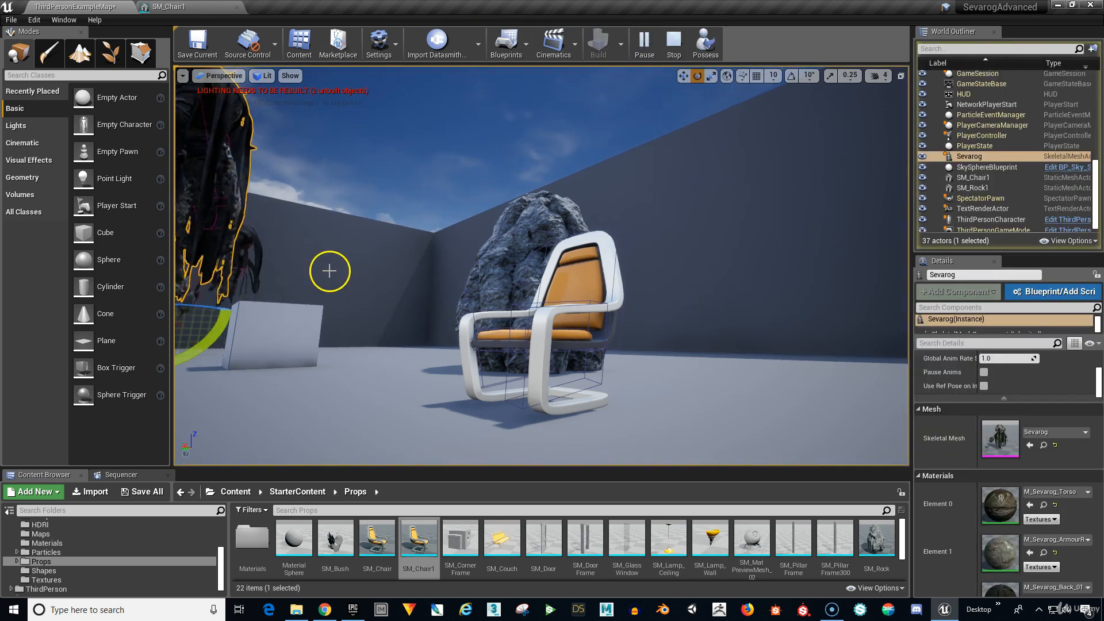
Move the simulated Sevarog across the level past the rock until his robe hangs over the SM_Chair1 chair
key(r)
key(w)
right_drag(335, 264, 278, 290)
drag(279, 290, 488, 321)
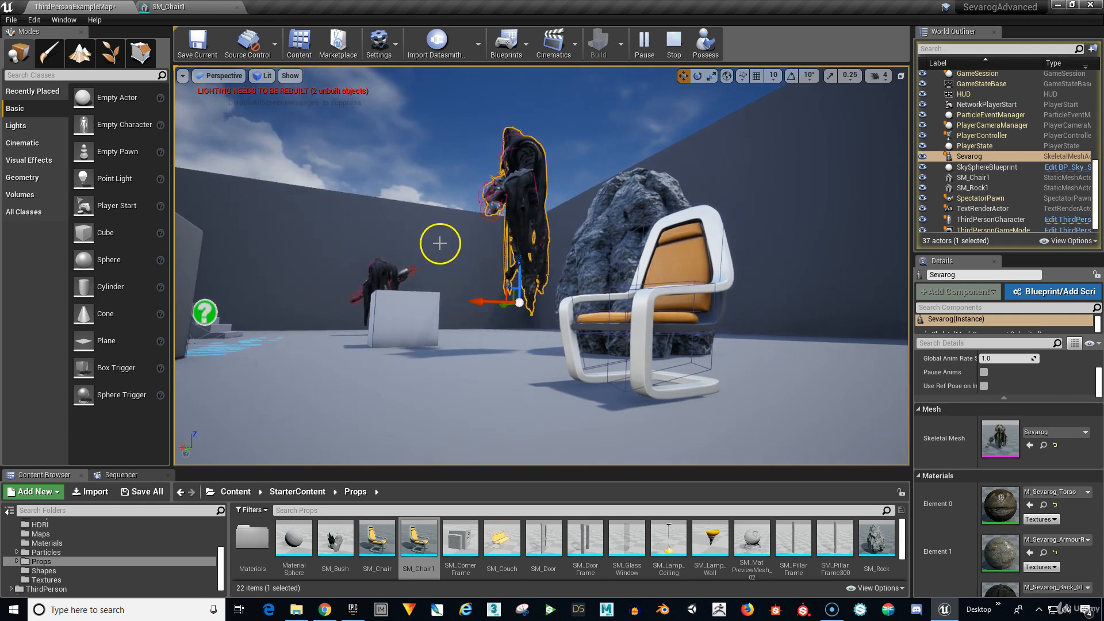
alt+drag(447, 238, 465, 258)
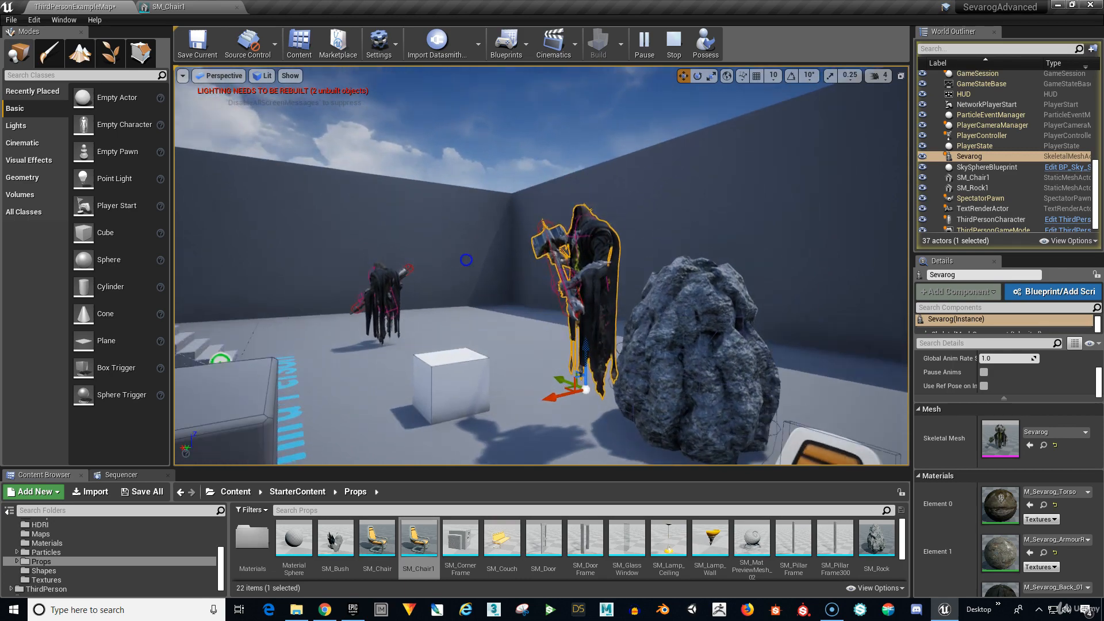
drag(561, 376, 744, 397)
middle_drag(744, 398, 833, 464)
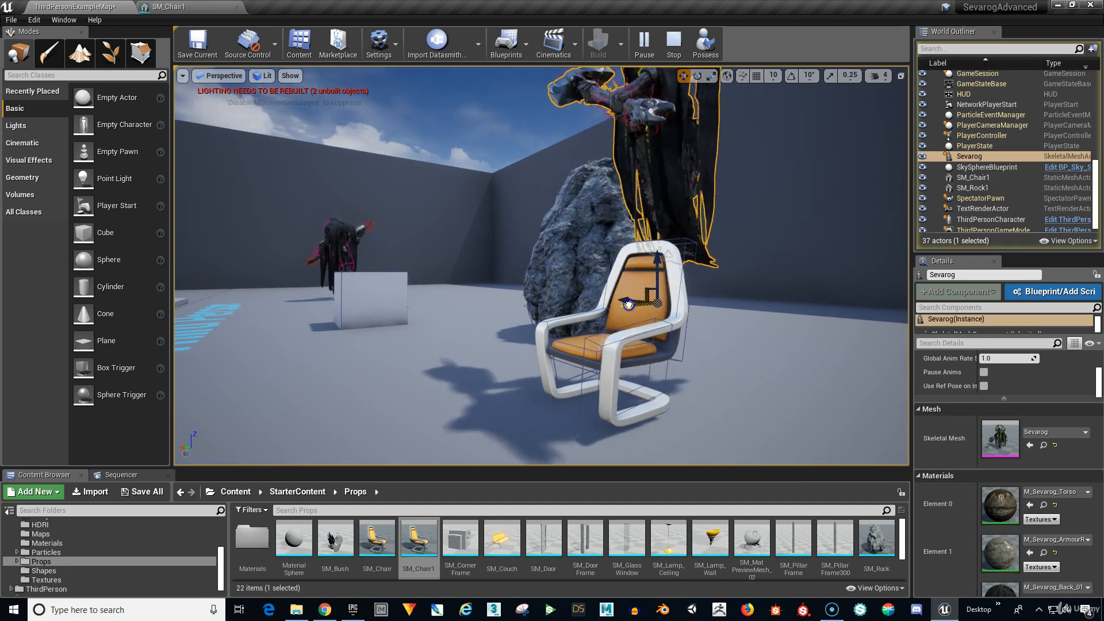
Shift Sevarog back and forth around the chair's backrest, seat and armrests to test his cloth against the custom collision boxes
drag(626, 329, 593, 334)
alt+drag(498, 325, 476, 327)
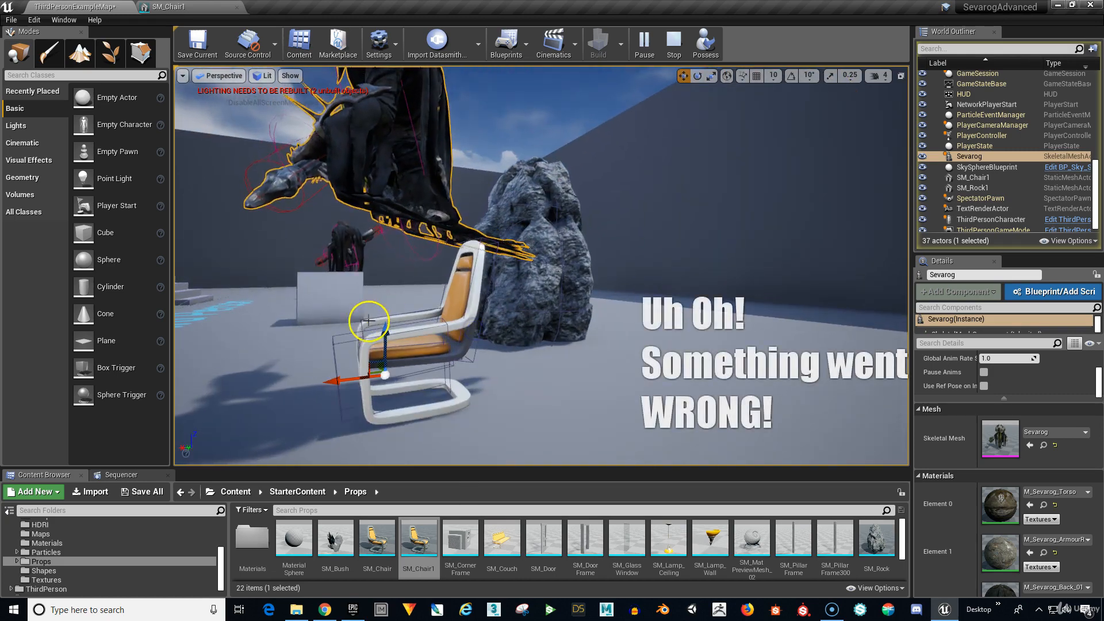
drag(338, 377, 333, 405)
mouse_move(380, 335)
mouse_down()
mouse_move(376, 389)
mouse_move(380, 319)
mouse_move(376, 345)
mouse_move(377, 336)
mouse_up()
alt+drag(505, 372, 528, 374)
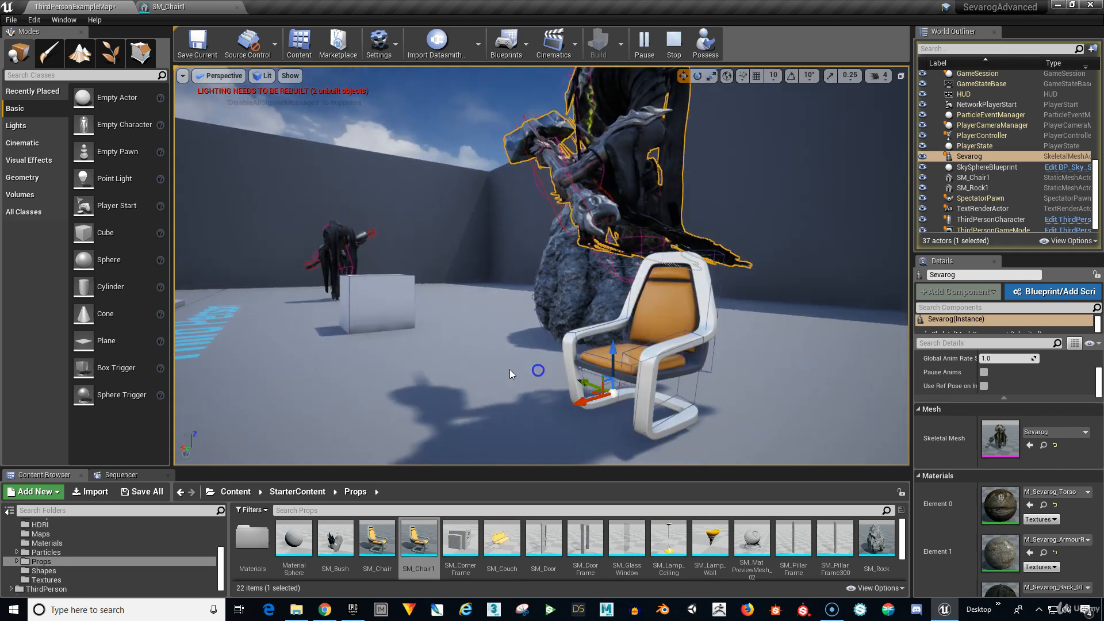
drag(581, 401, 512, 415)
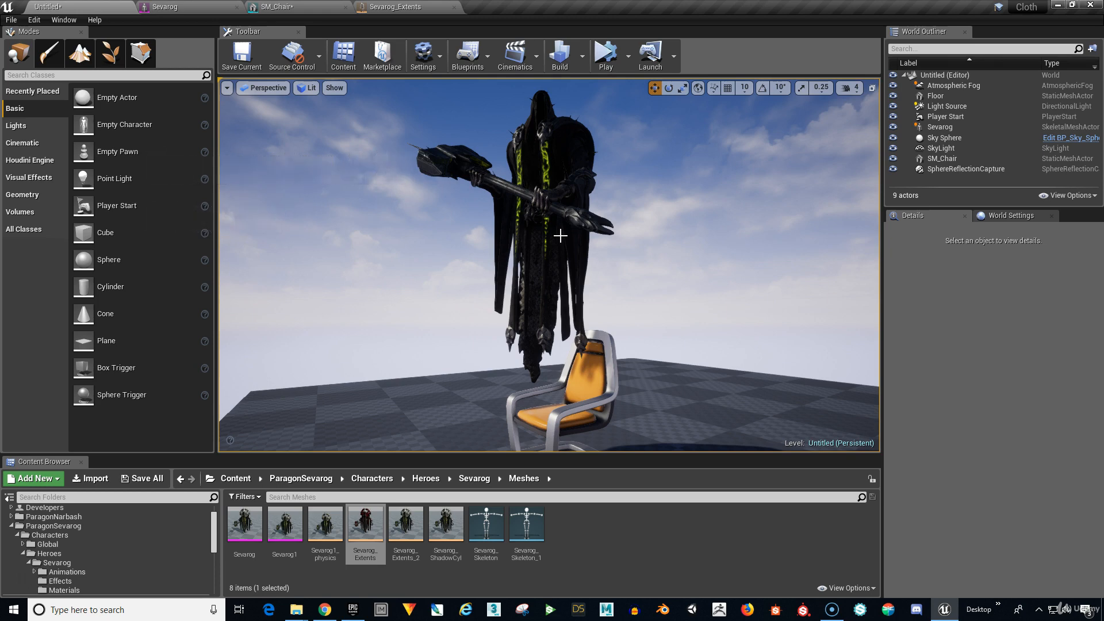
In the Cloth project, review the SM_Chair mesh's collision boxes and start simulating the Untitled level
click(275, 7)
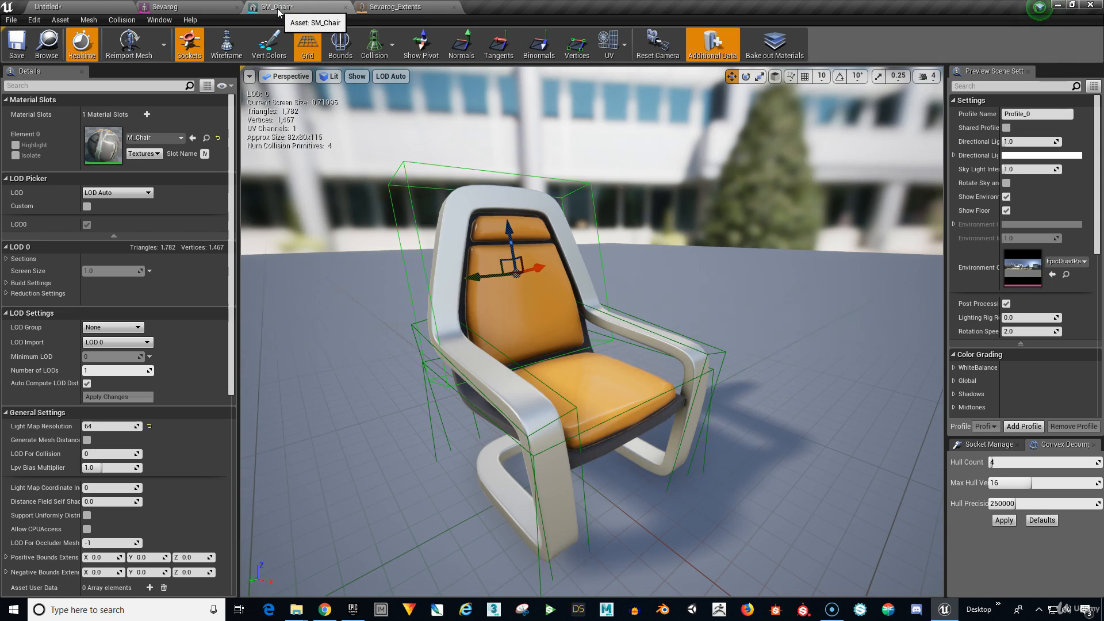
click(82, 7)
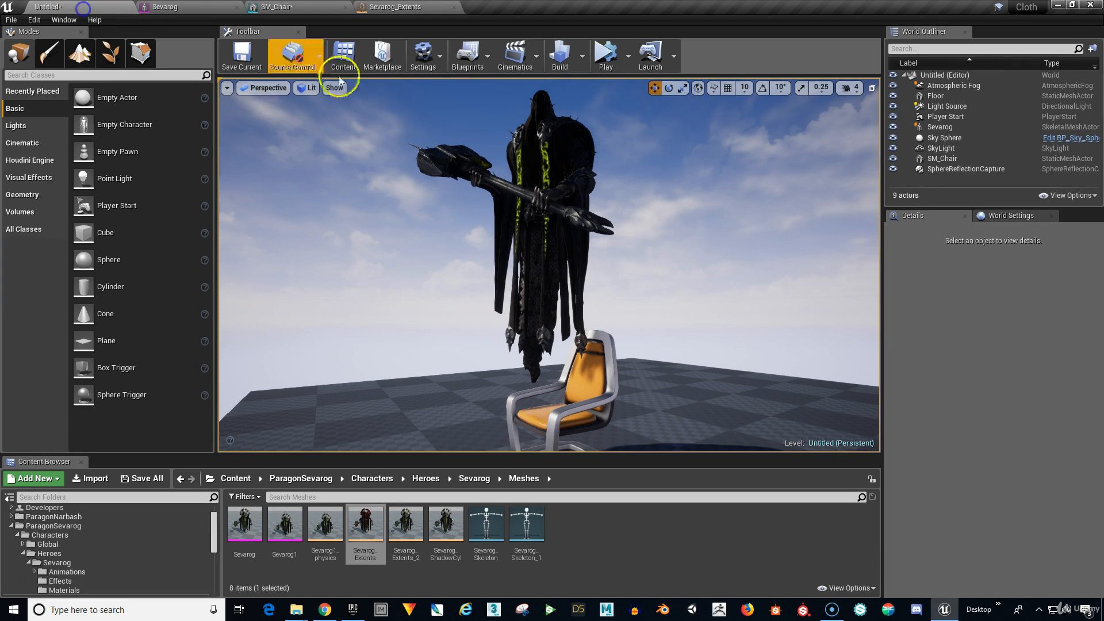
click(600, 58)
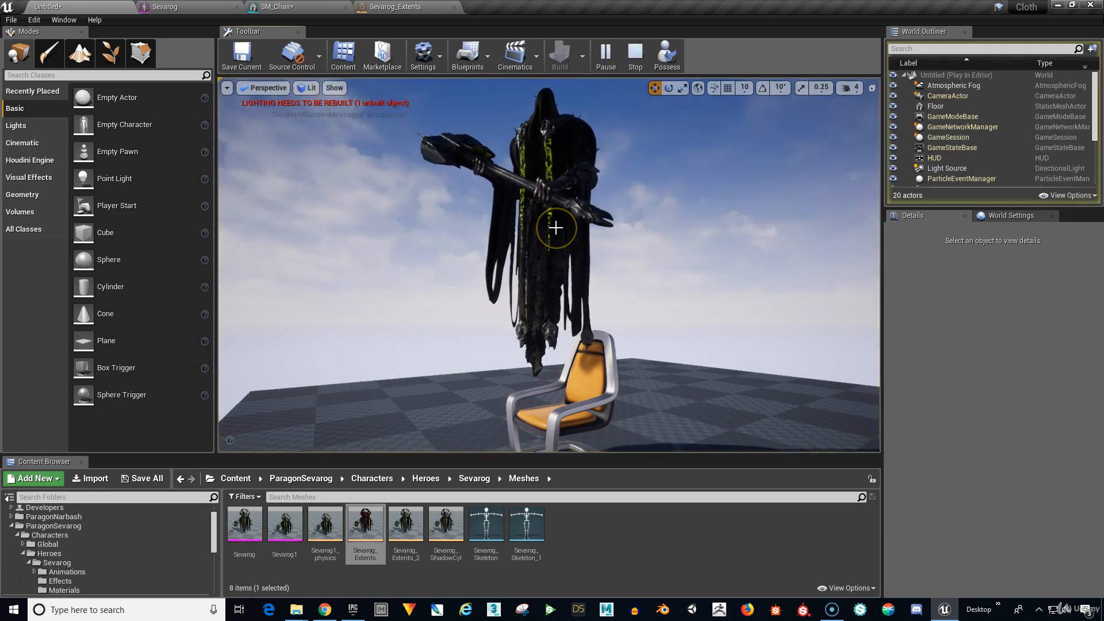
Select the simulated Sevarog and lower him in front of the chair to a Z location of about -0.7
click(587, 246)
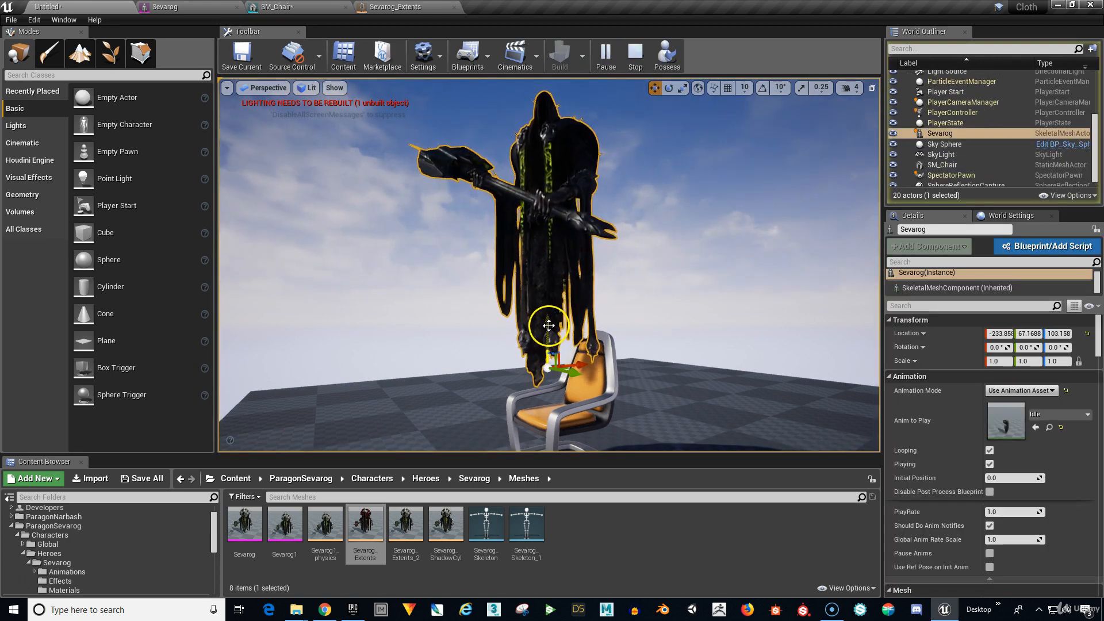
right_drag(657, 301, 650, 308)
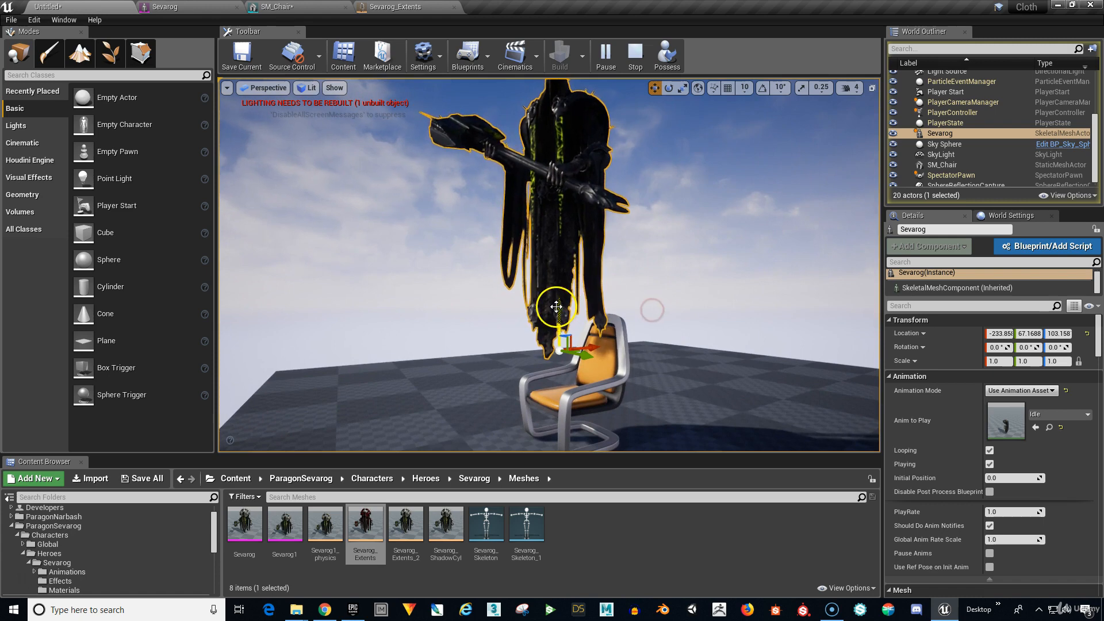
drag(557, 307, 547, 417)
right_drag(722, 338, 719, 358)
drag(713, 347, 711, 331)
right_drag(717, 357, 719, 366)
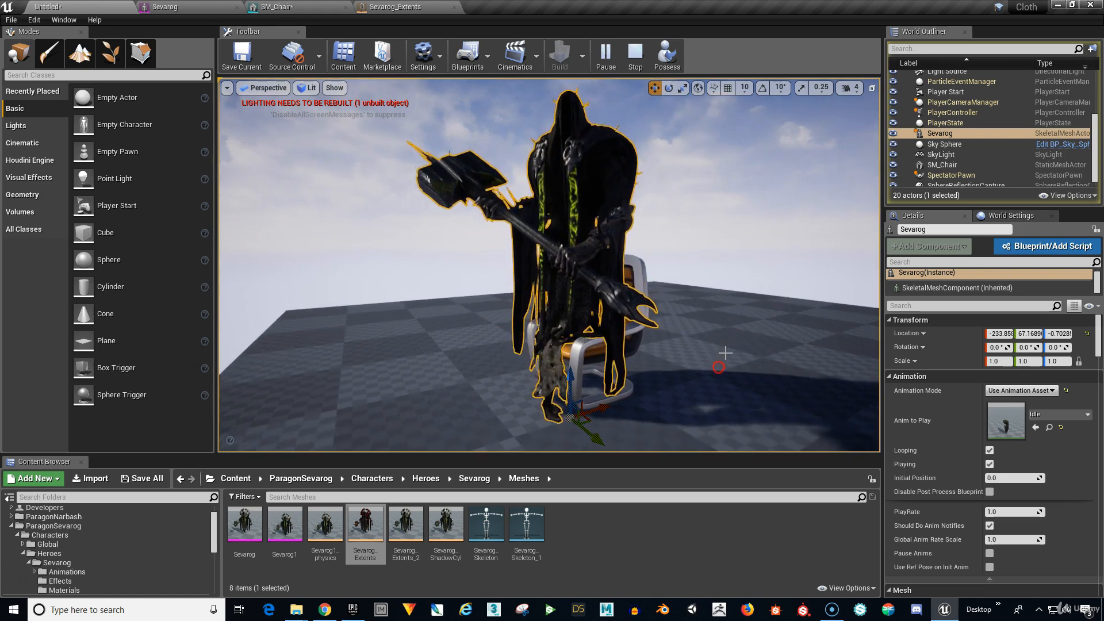
Select the SkyLight instead of Sevarog to clear his selection outline, and examine the robe against the chair up close
click(948, 154)
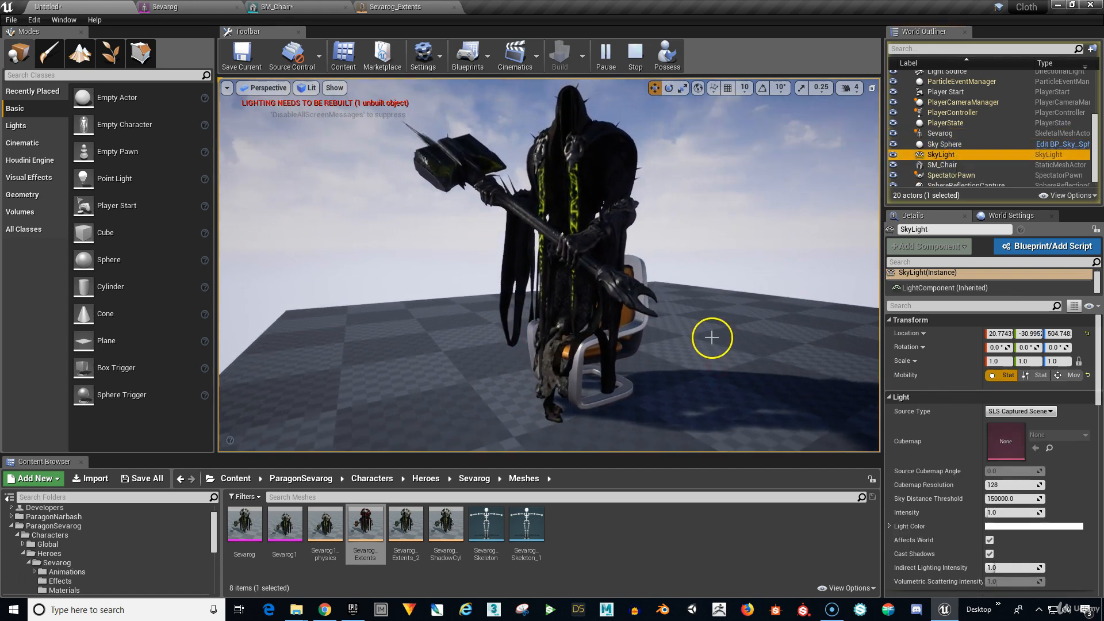
drag(697, 369, 698, 345)
mouse_move(698, 355)
right_down()
mouse_move(698, 389)
mouse_move(697, 355)
right_up()
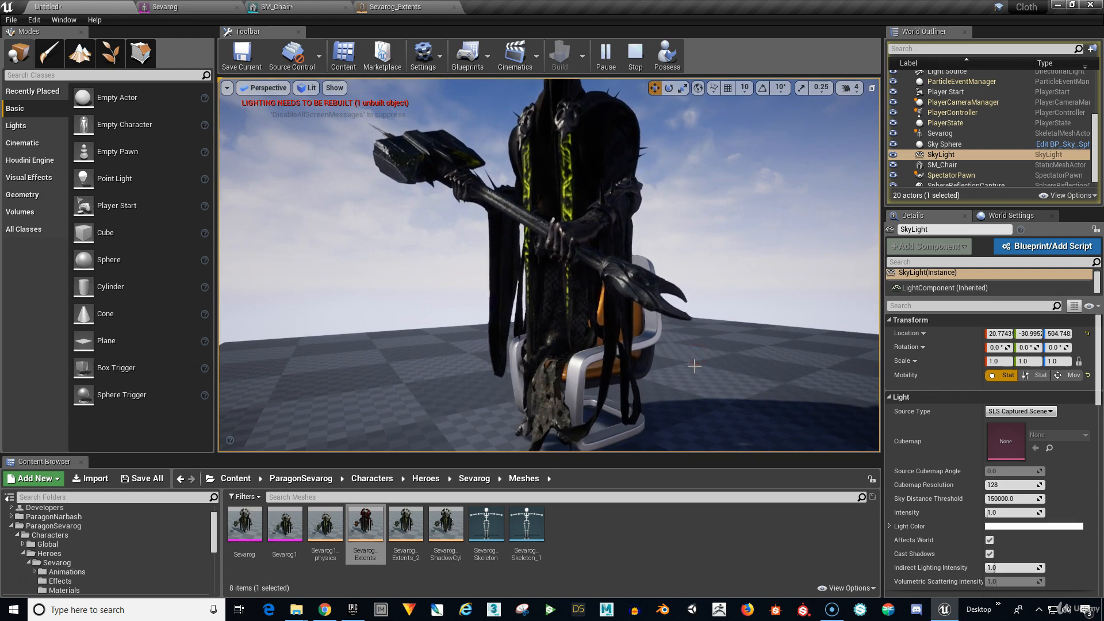
Reselect Sevarog and move him horizontally into the chair so his robe drapes over the seat and armrest
click(576, 271)
right_drag(592, 365, 673, 354)
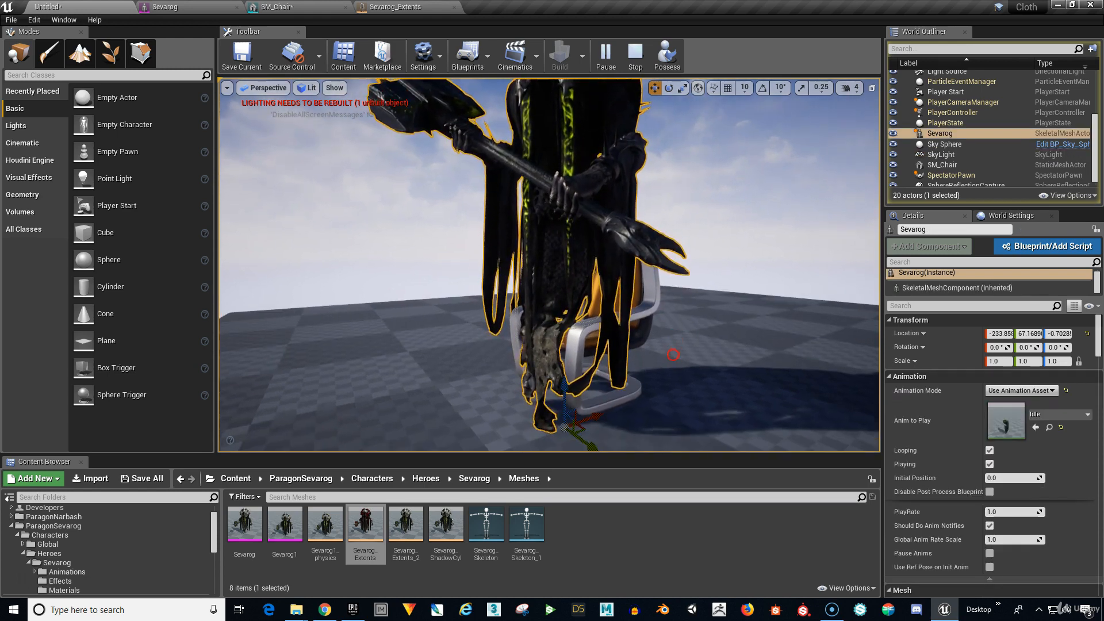
drag(593, 415, 609, 451)
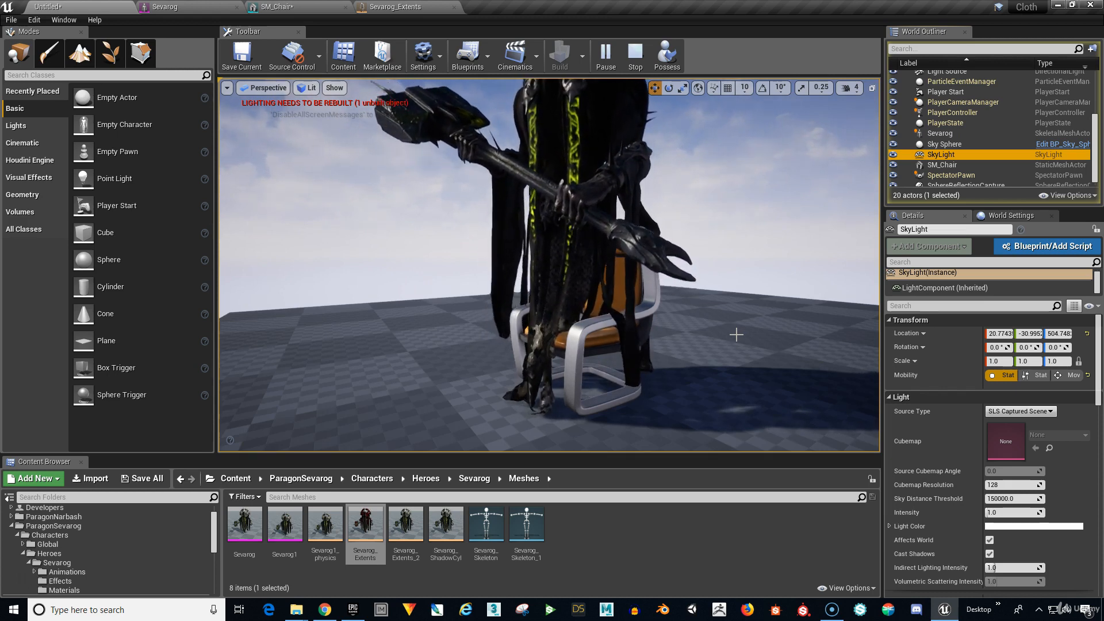
Recheck the collision boxes on the SM_Chair mesh and return to the running simulation to compare the cloth behaviour
click(732, 336)
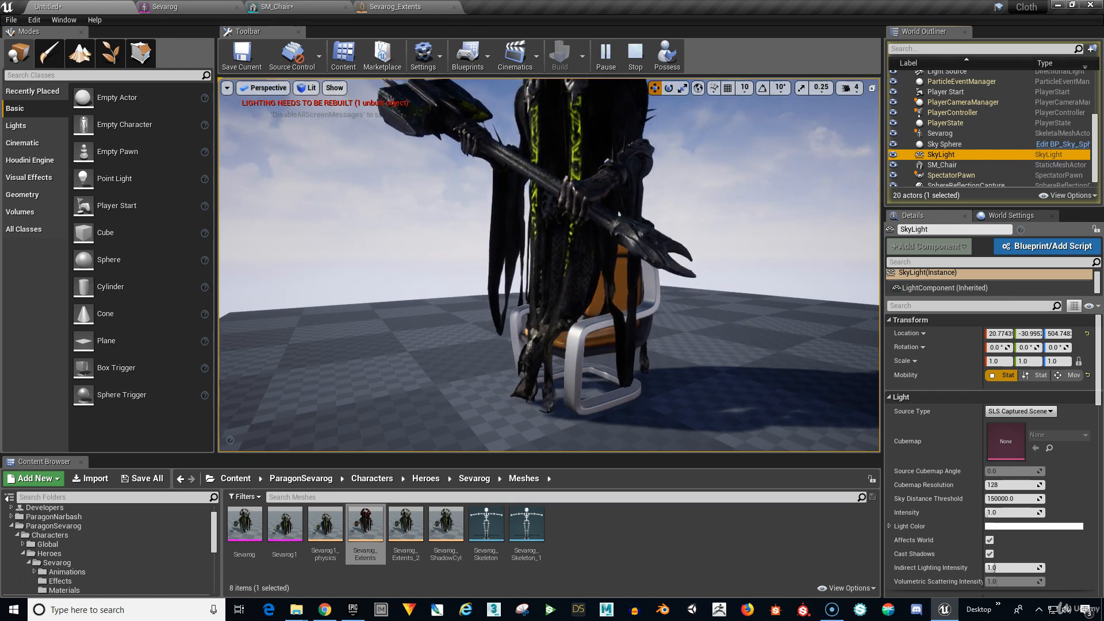
click(285, 7)
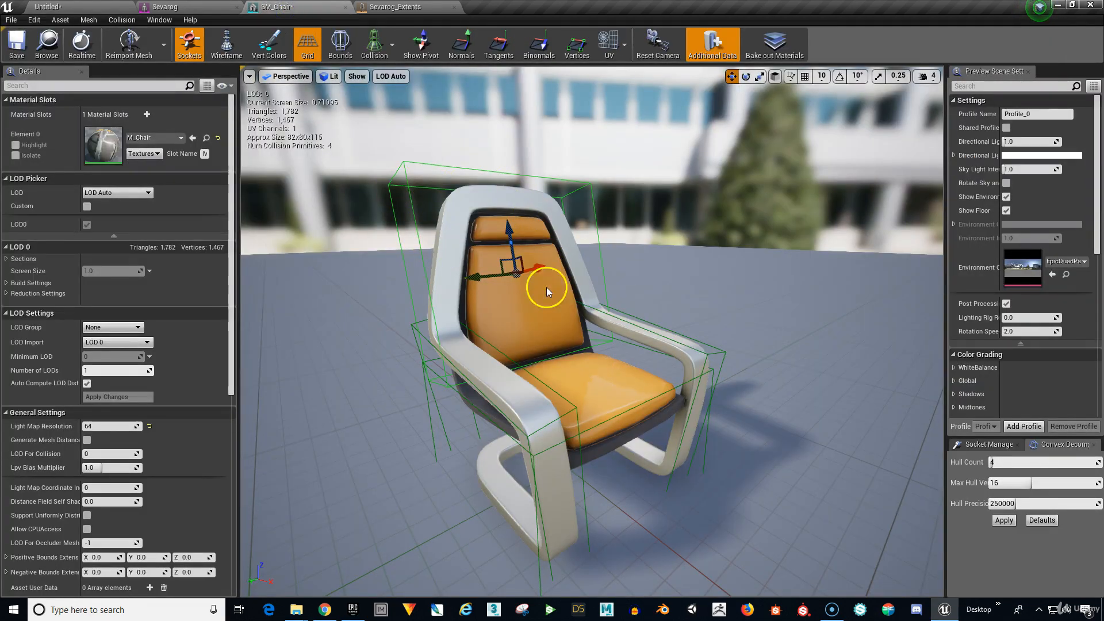
click(91, 8)
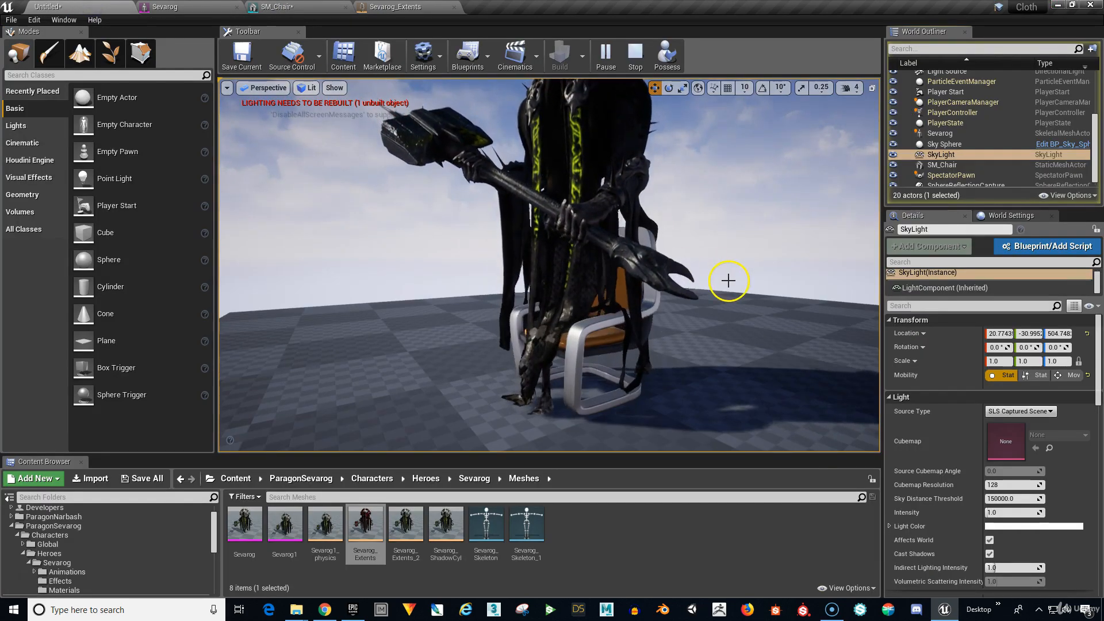